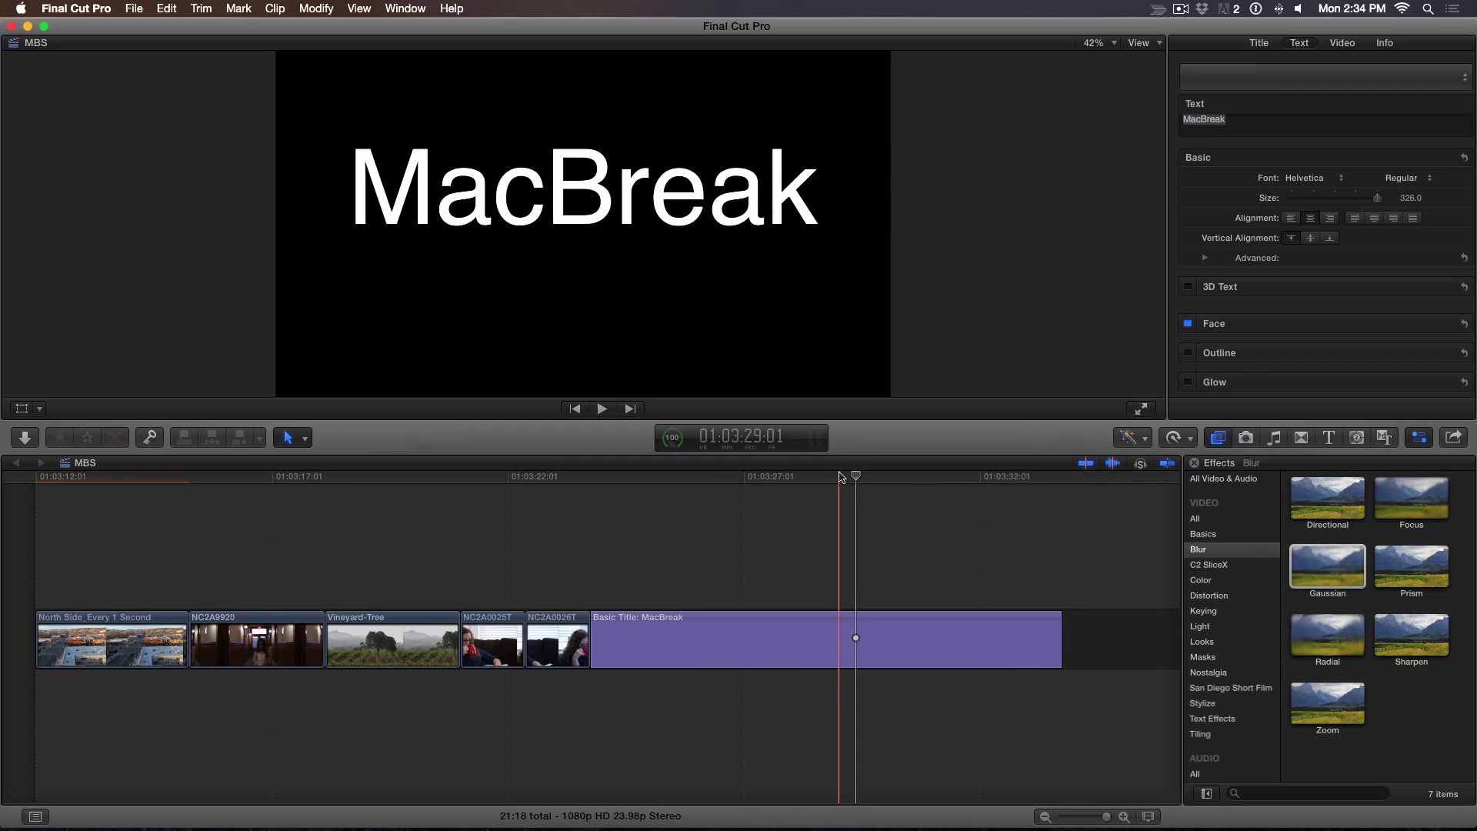
Park the playhead on the MacBreak title clip and convert it to 3D text.
left_click(851, 490)
left_click_drag(851, 490, 743, 490)
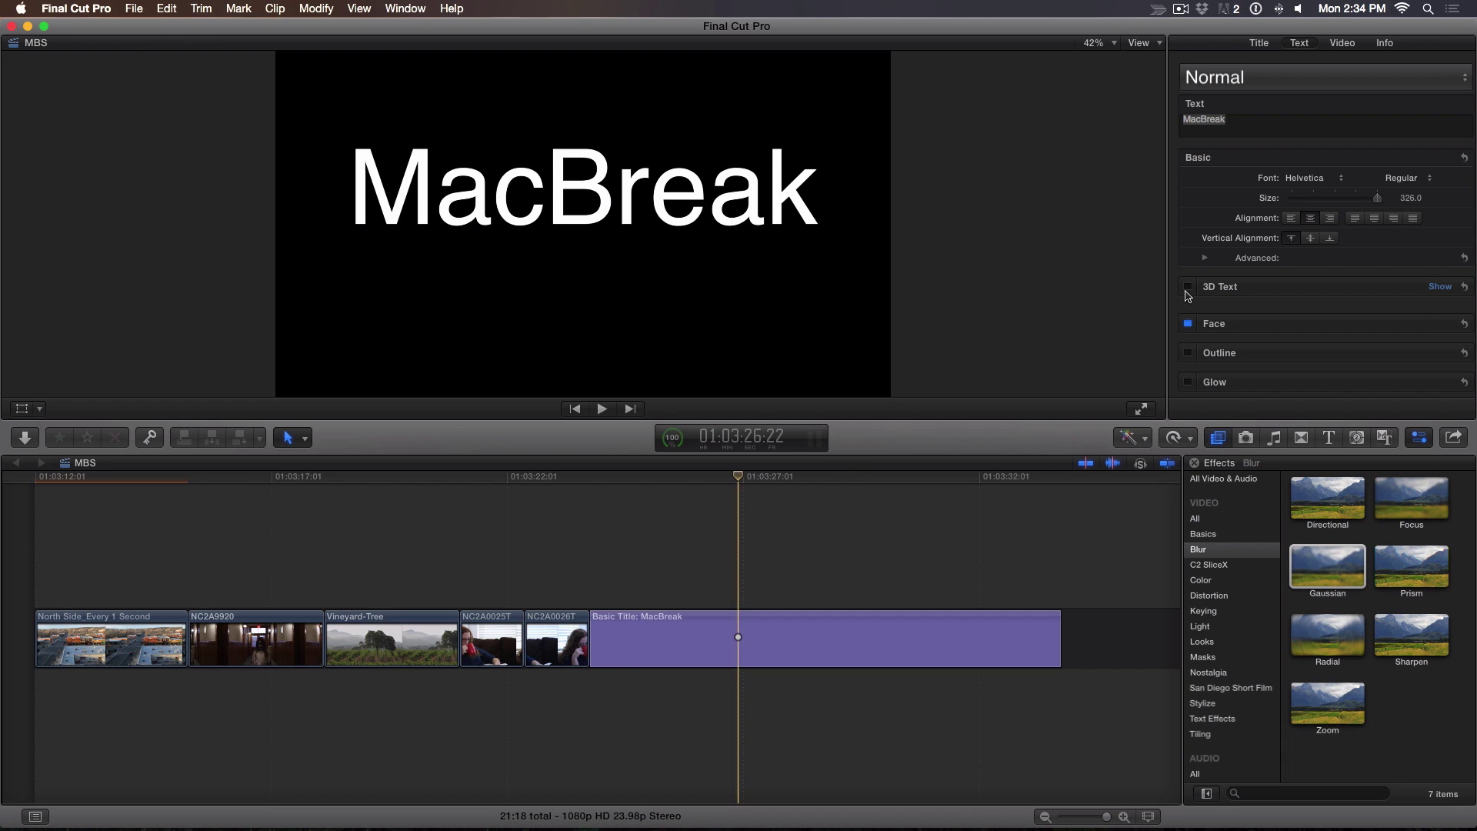
left_click(1188, 287)
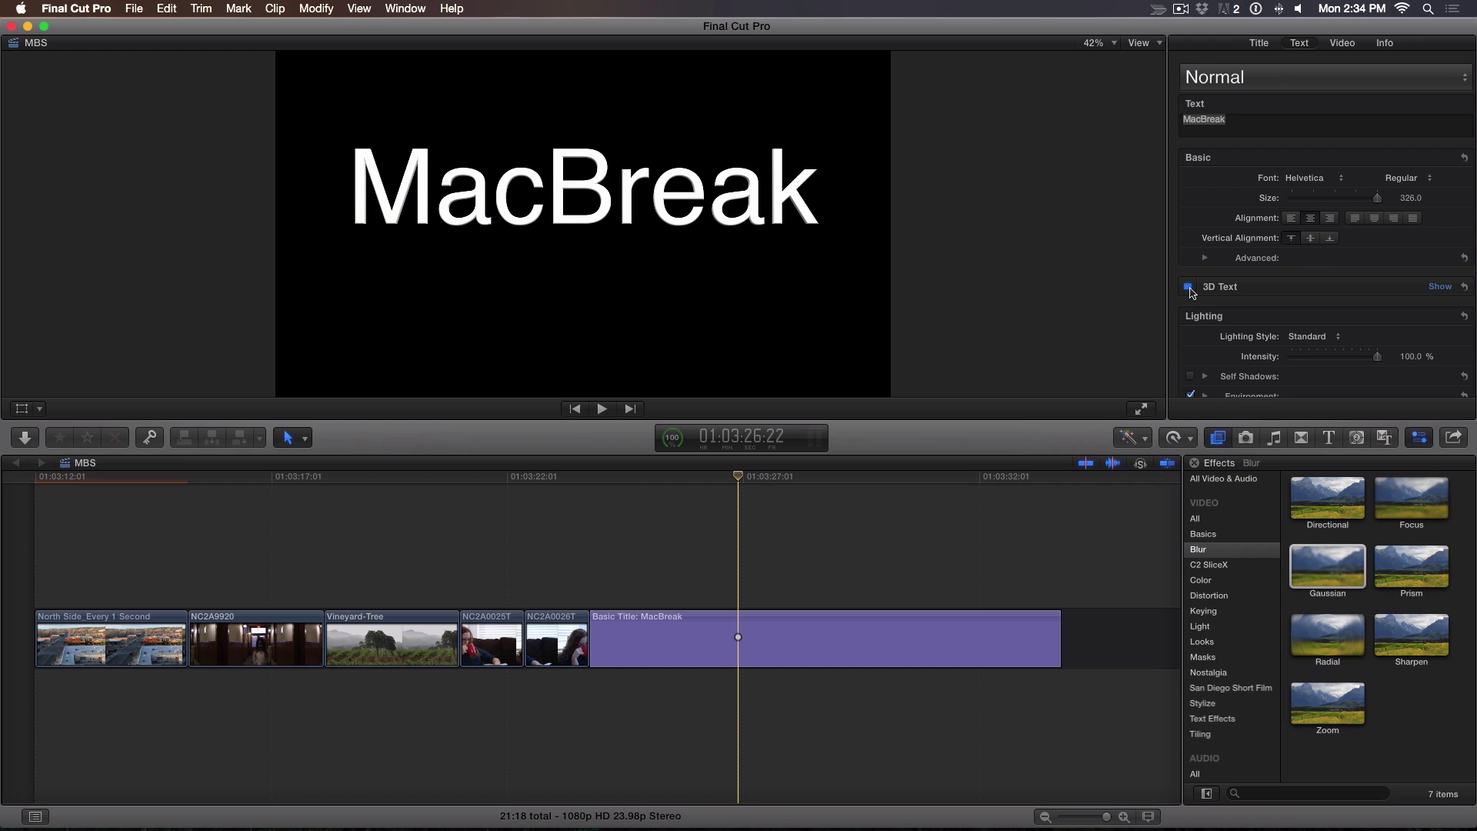
Raise the title slightly in frame and swivel it about 53° on the Y axis.
left_click(618, 211)
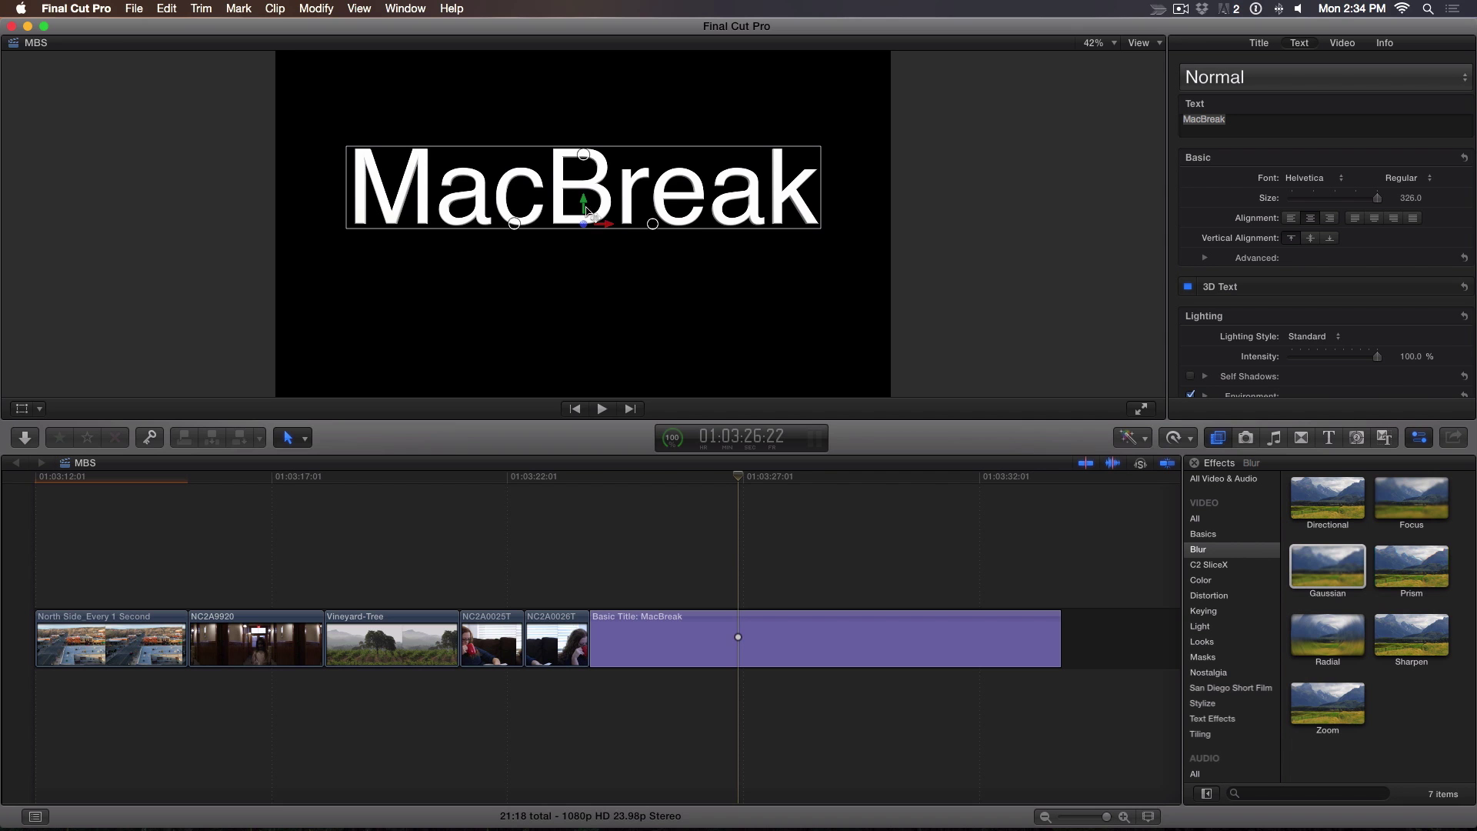
left_click_drag(585, 206, 528, 247)
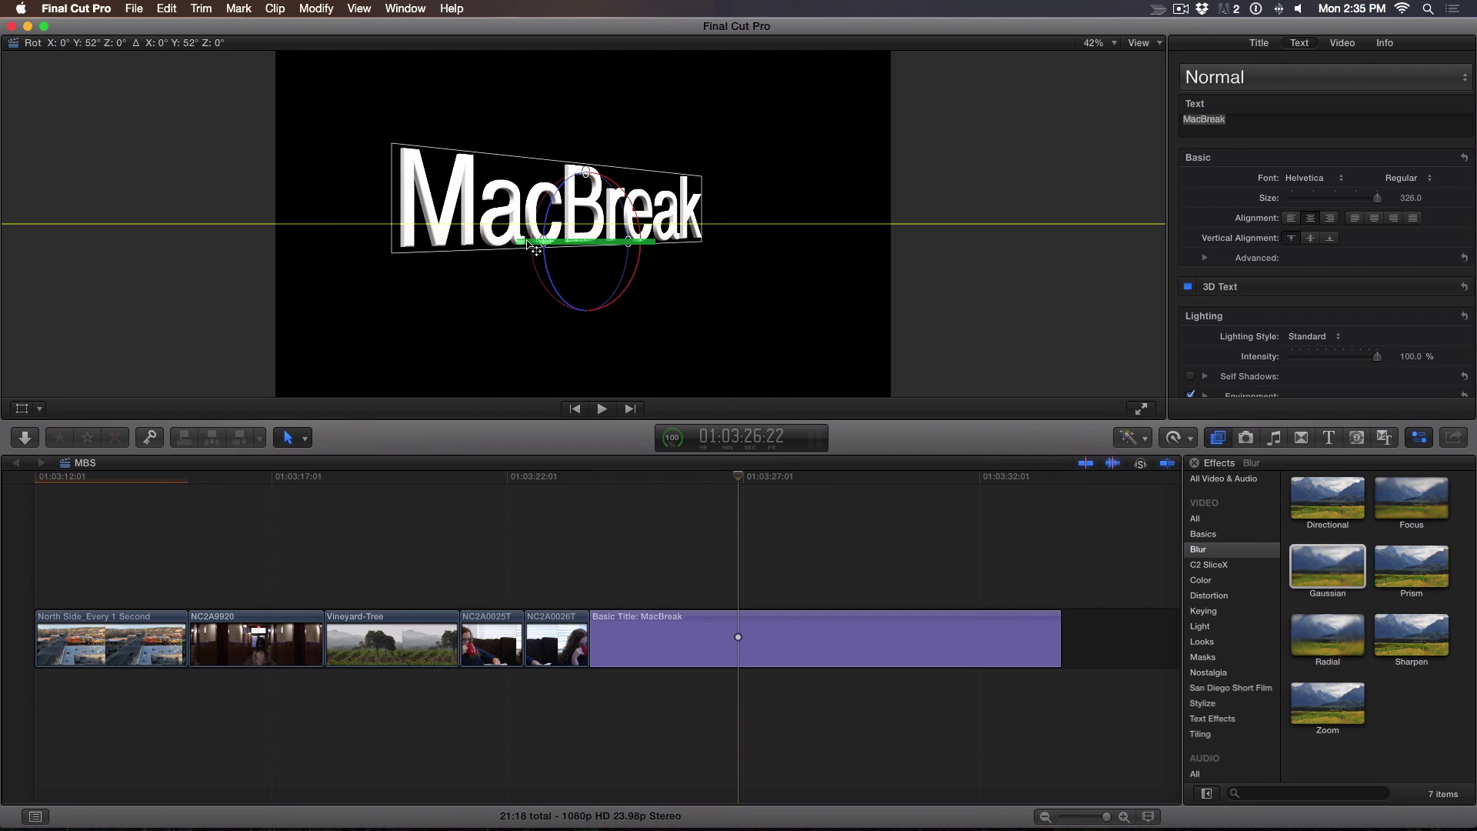
left_click_drag(527, 246, 530, 246)
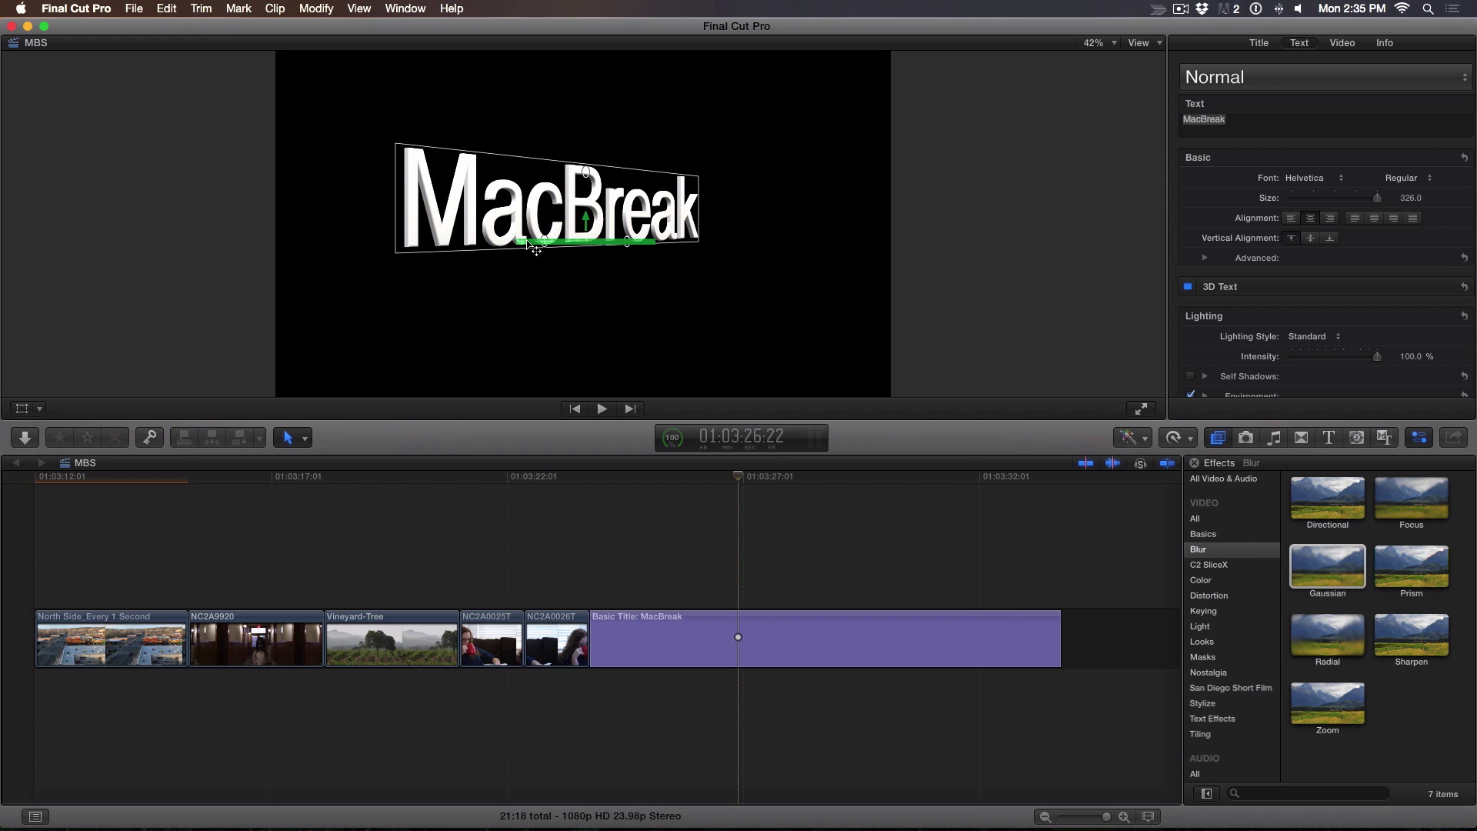
Increase the 3D text Depth to about 30.0, then collapse the 3D Text section.
scroll(1232, 293, "down", 5)
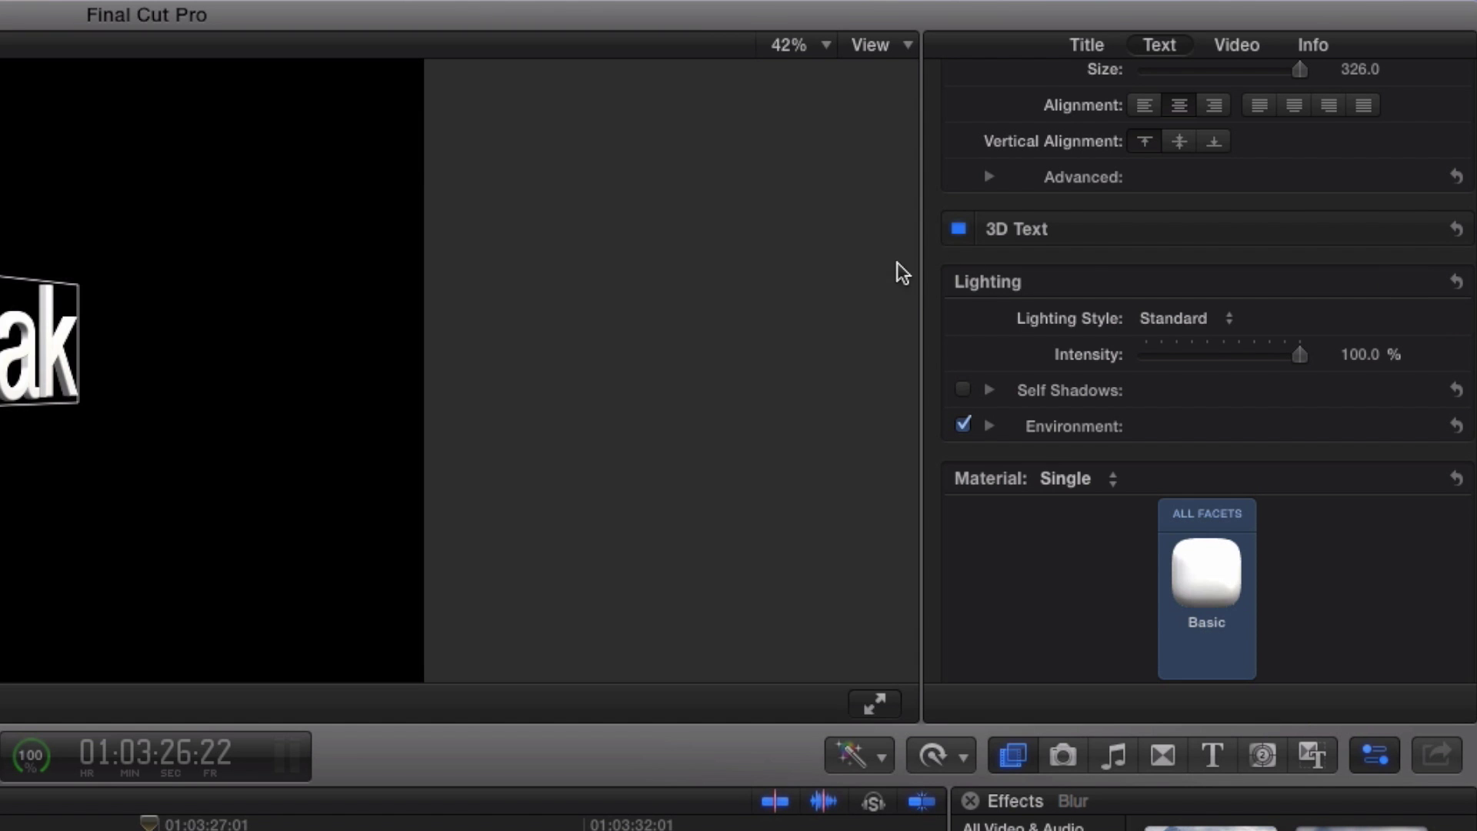
scroll(1105, 247, "down", 3)
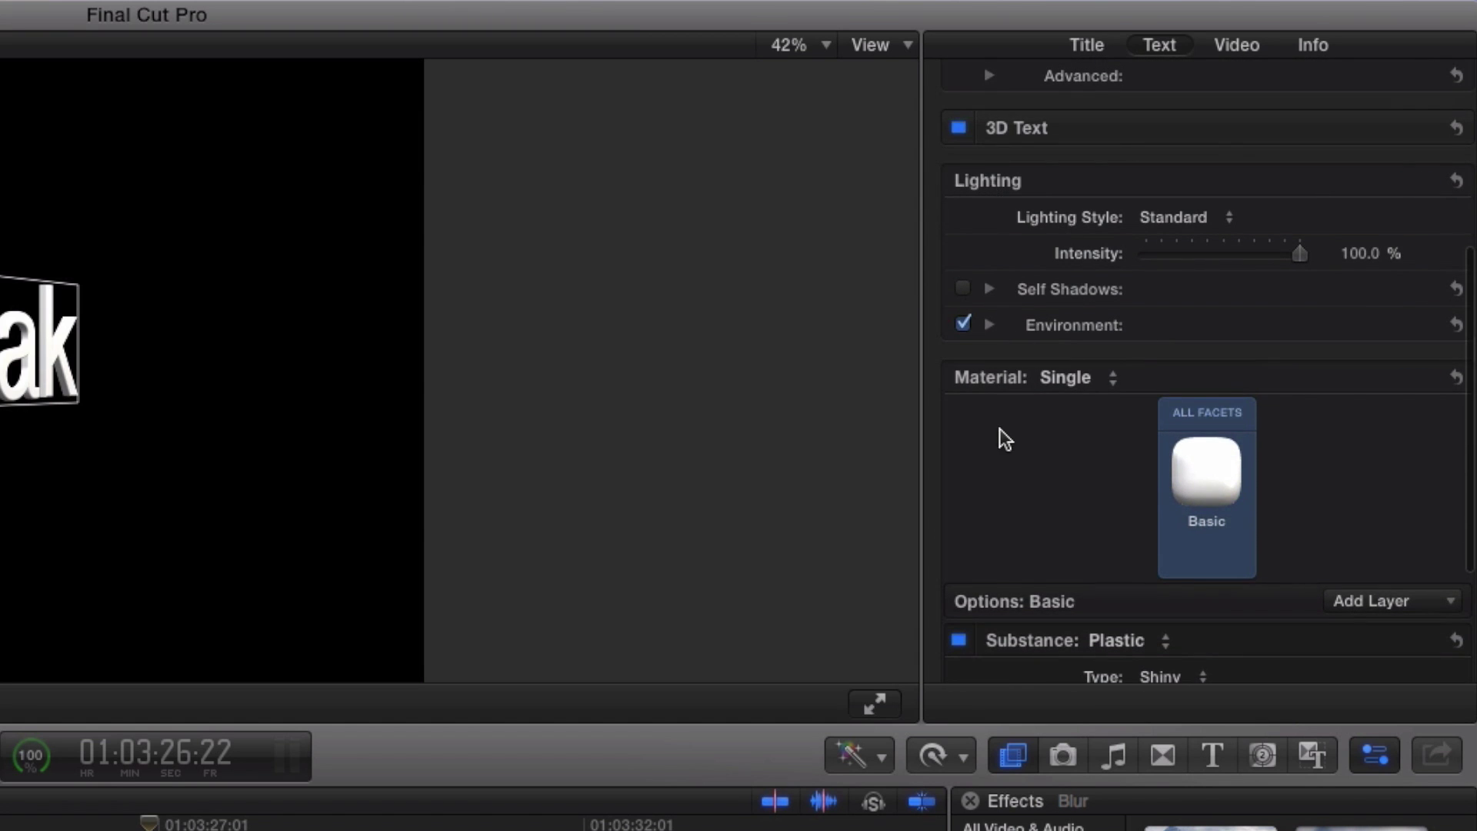
scroll(1023, 393, "up", 3)
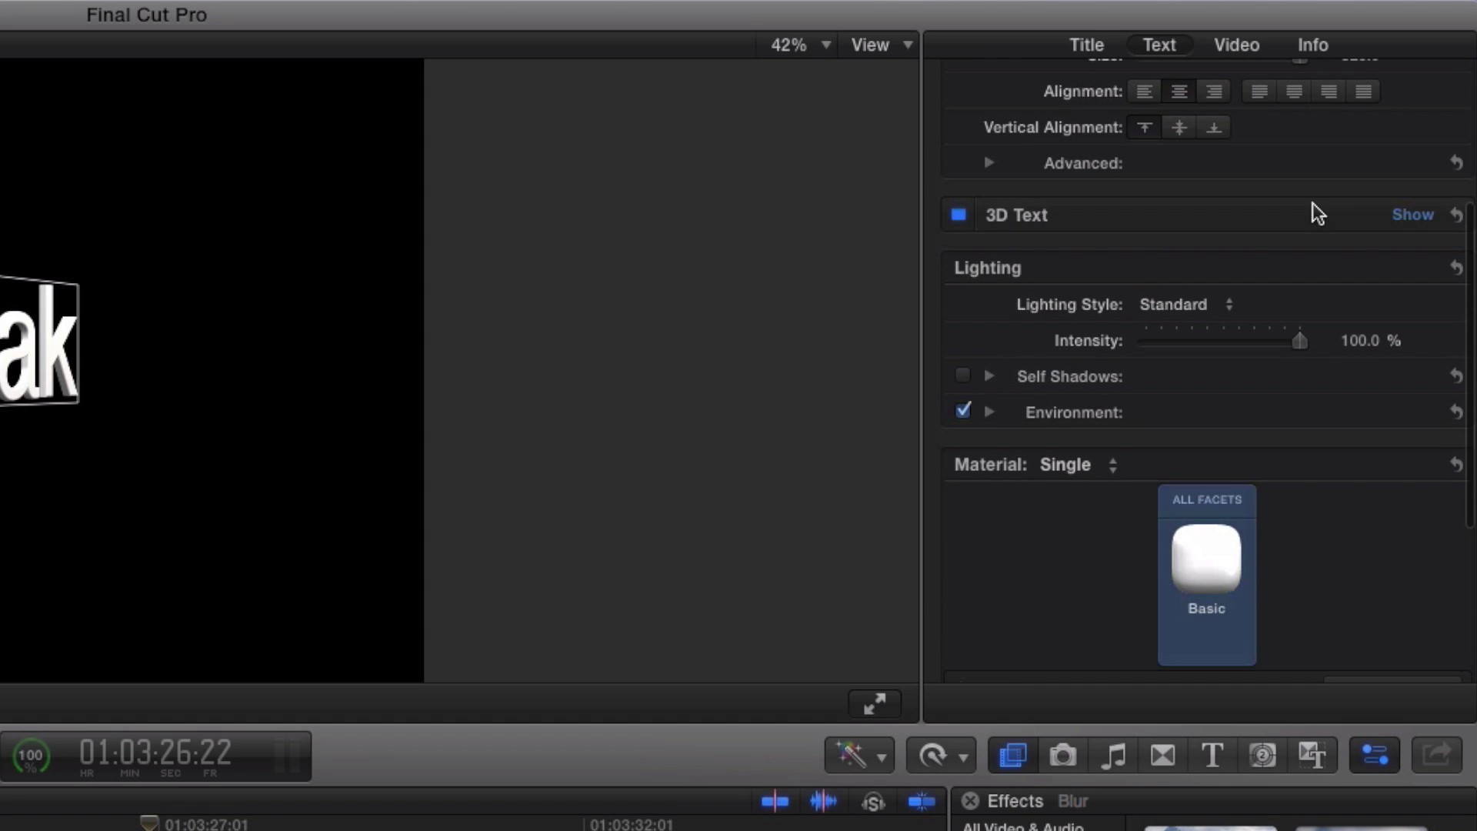
left_click(1418, 217)
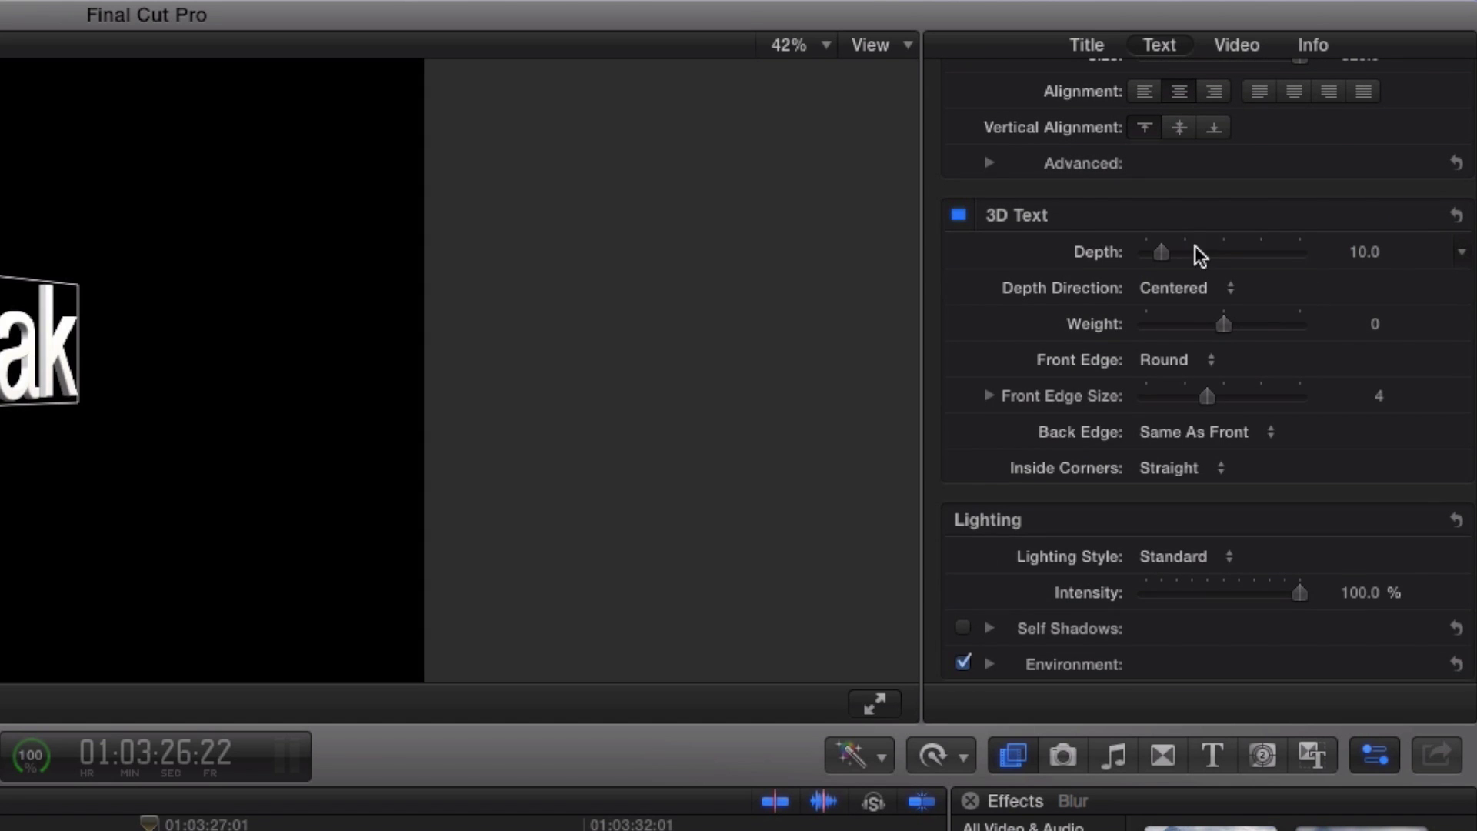
mouse_move(1171, 255)
left_mouse_down()
mouse_move(1207, 261)
mouse_move(1174, 257)
left_mouse_up()
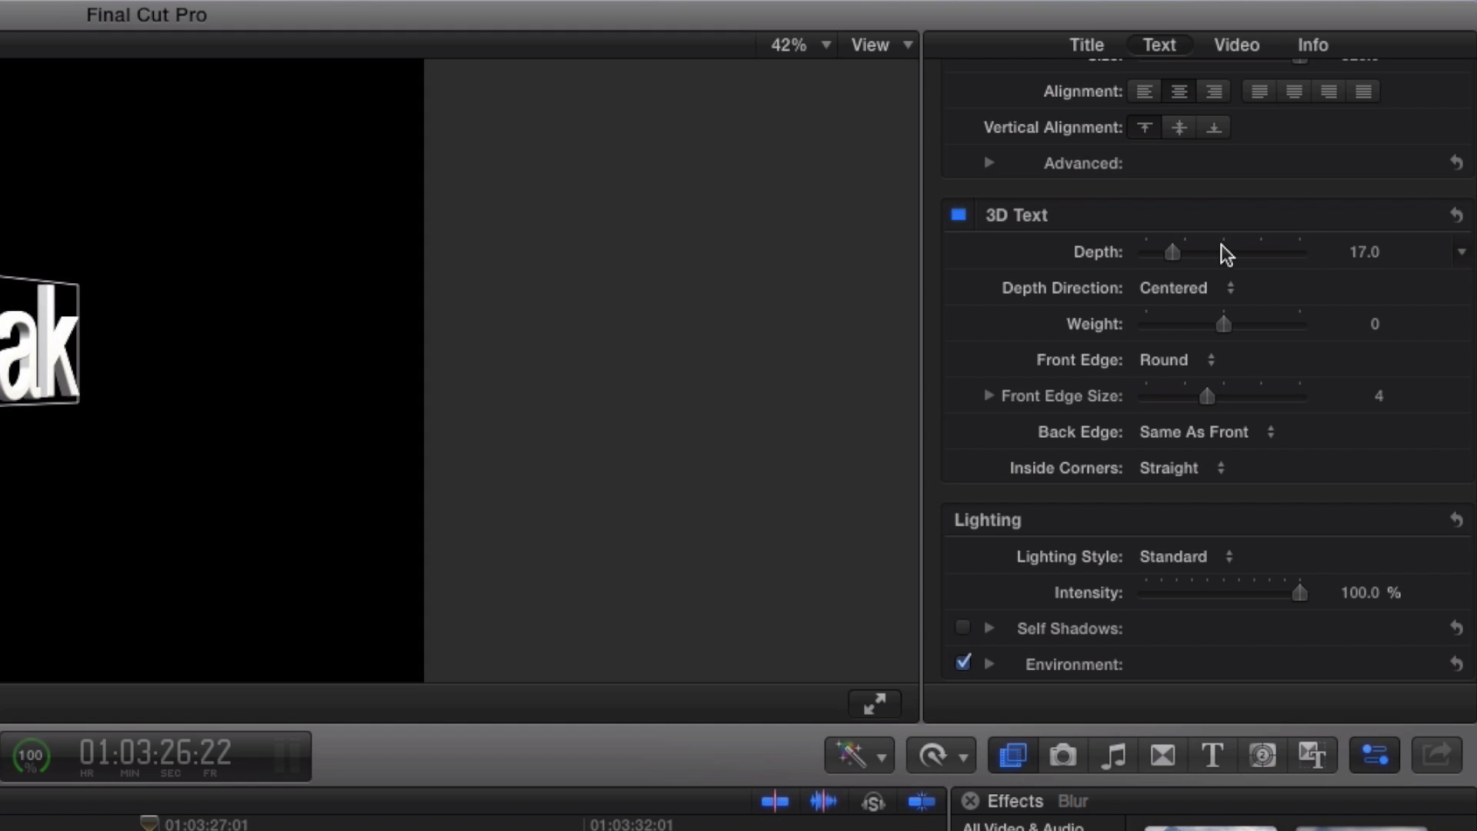
left_click(1424, 221)
left_click(1424, 221)
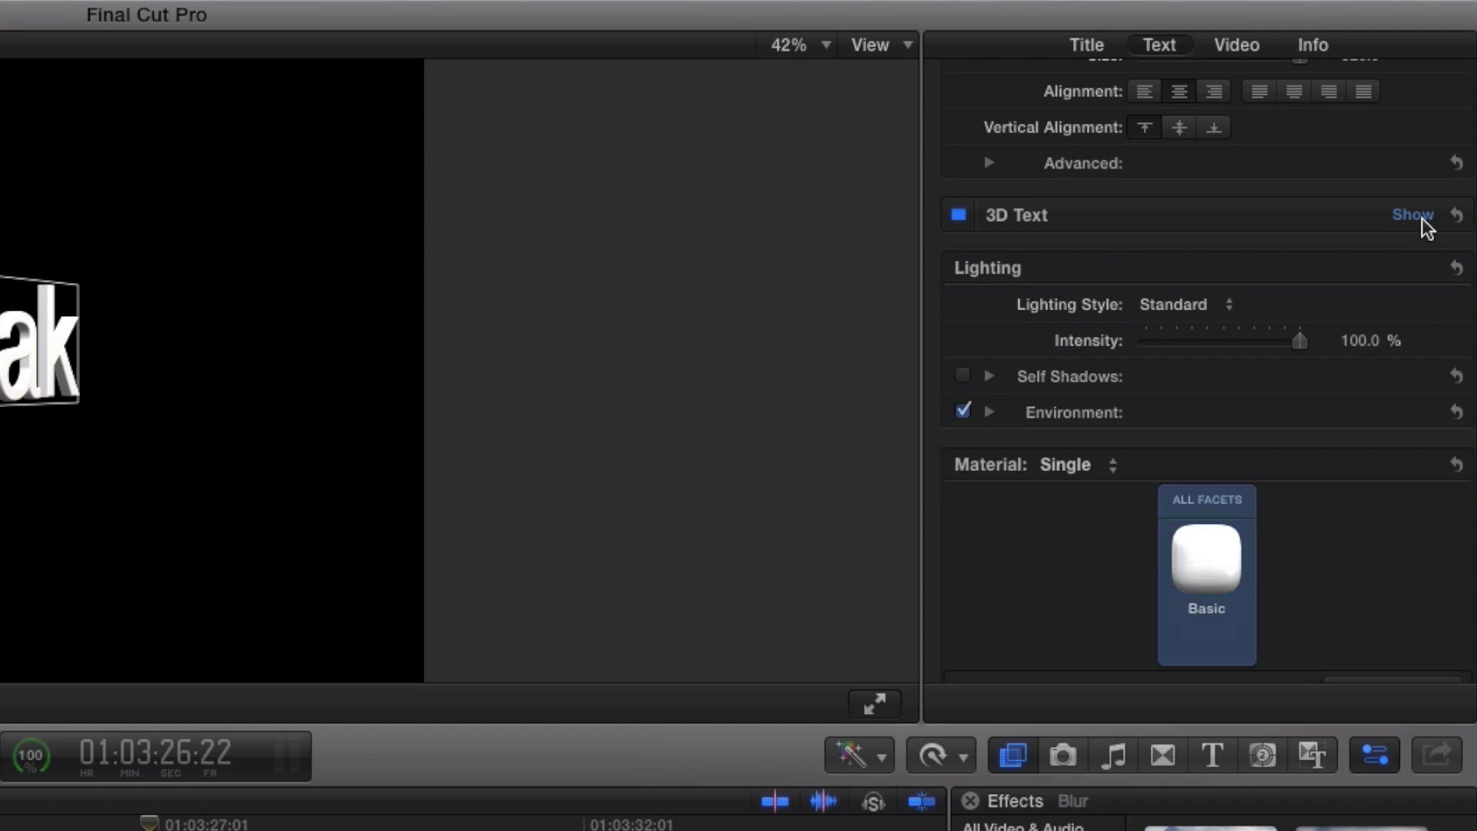
Bring up the title's material library of presets like Basic, Brushed and Redwood Scratched.
scroll(1396, 265, "down", 5)
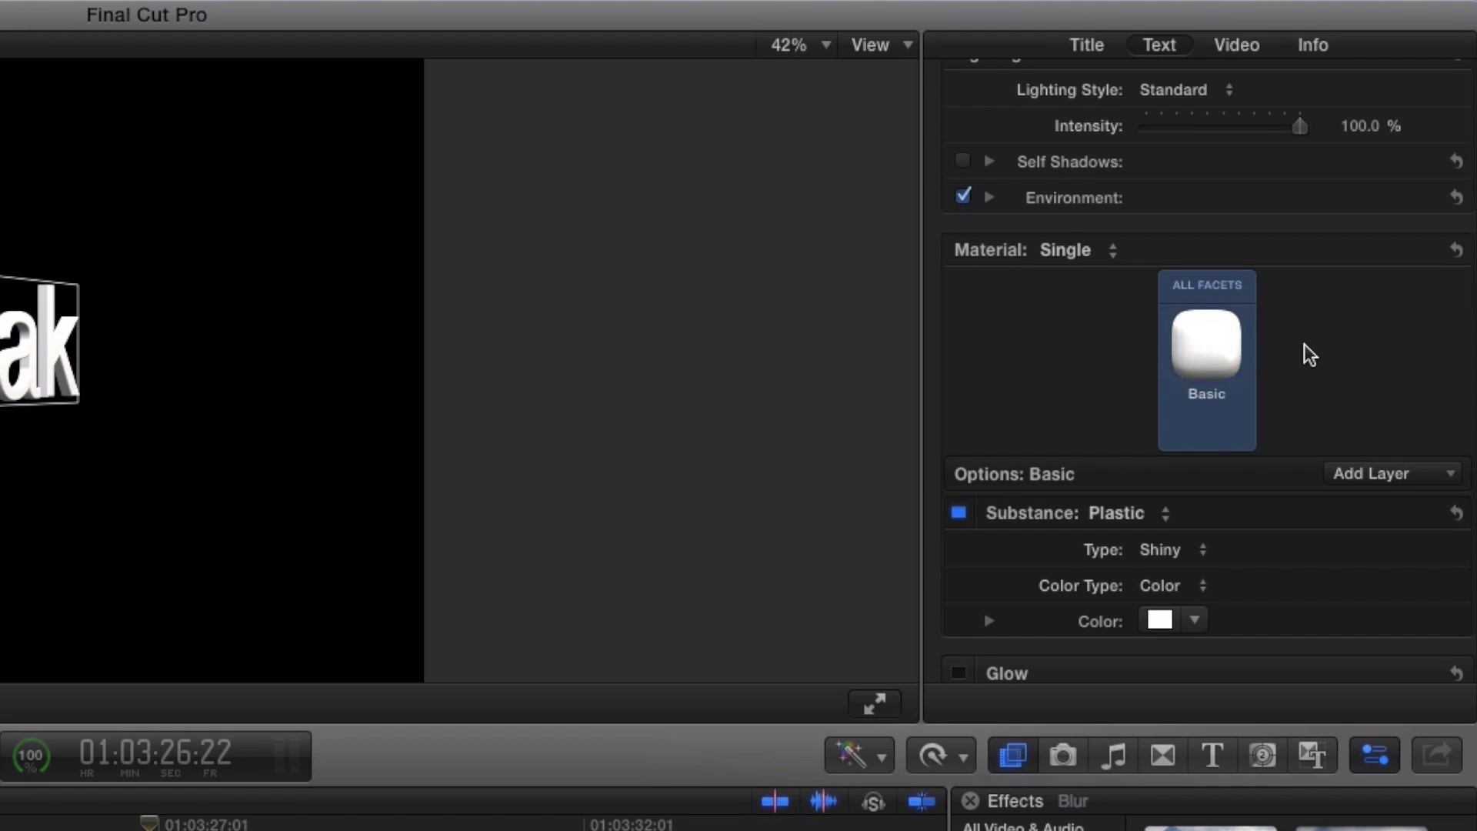
mouse_move(1234, 361)
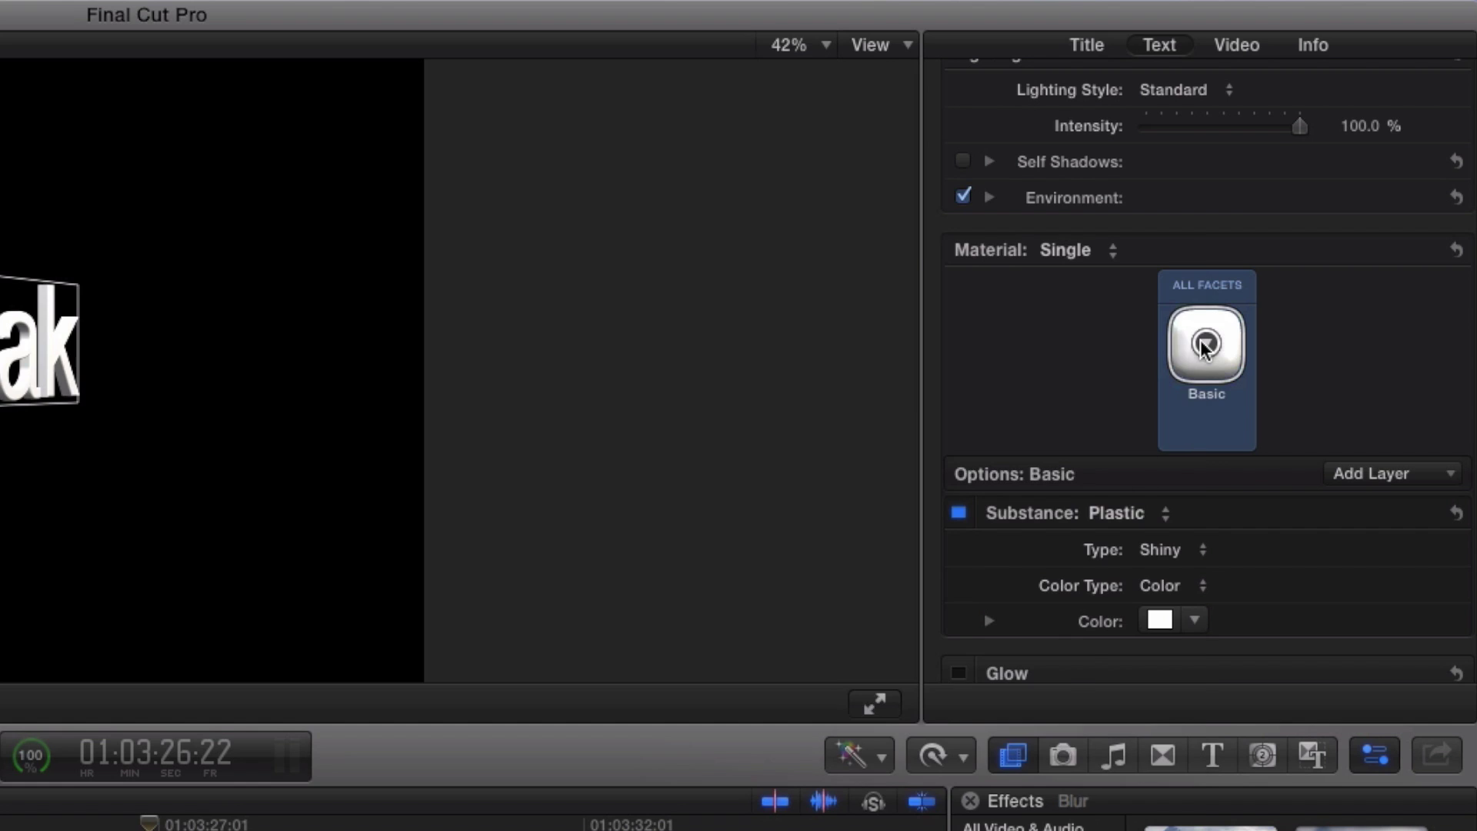
left_click(1206, 346)
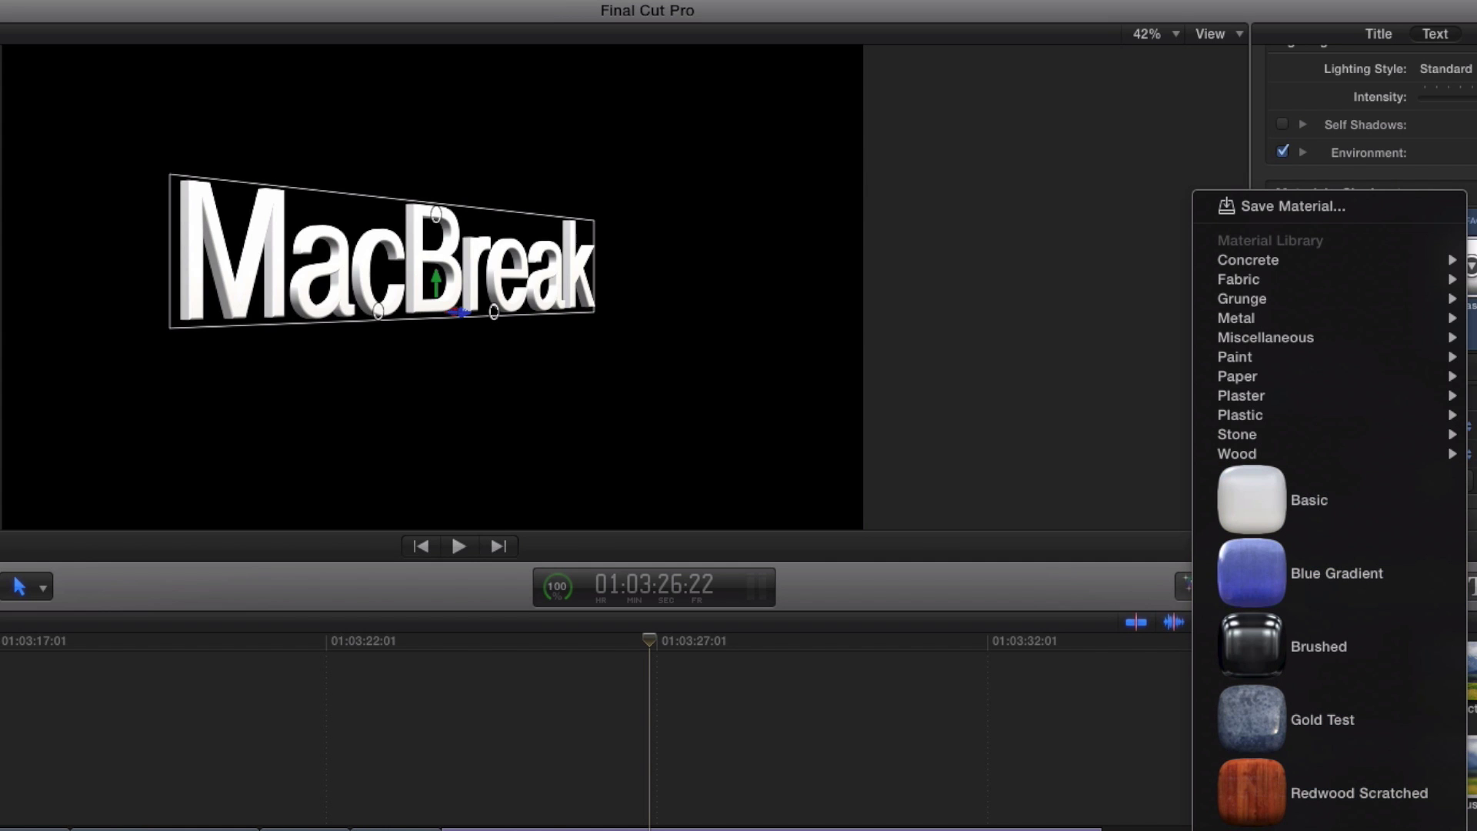
Apply the Material Library's Metal > Gold material to the MacBreak title.
key("Escape")
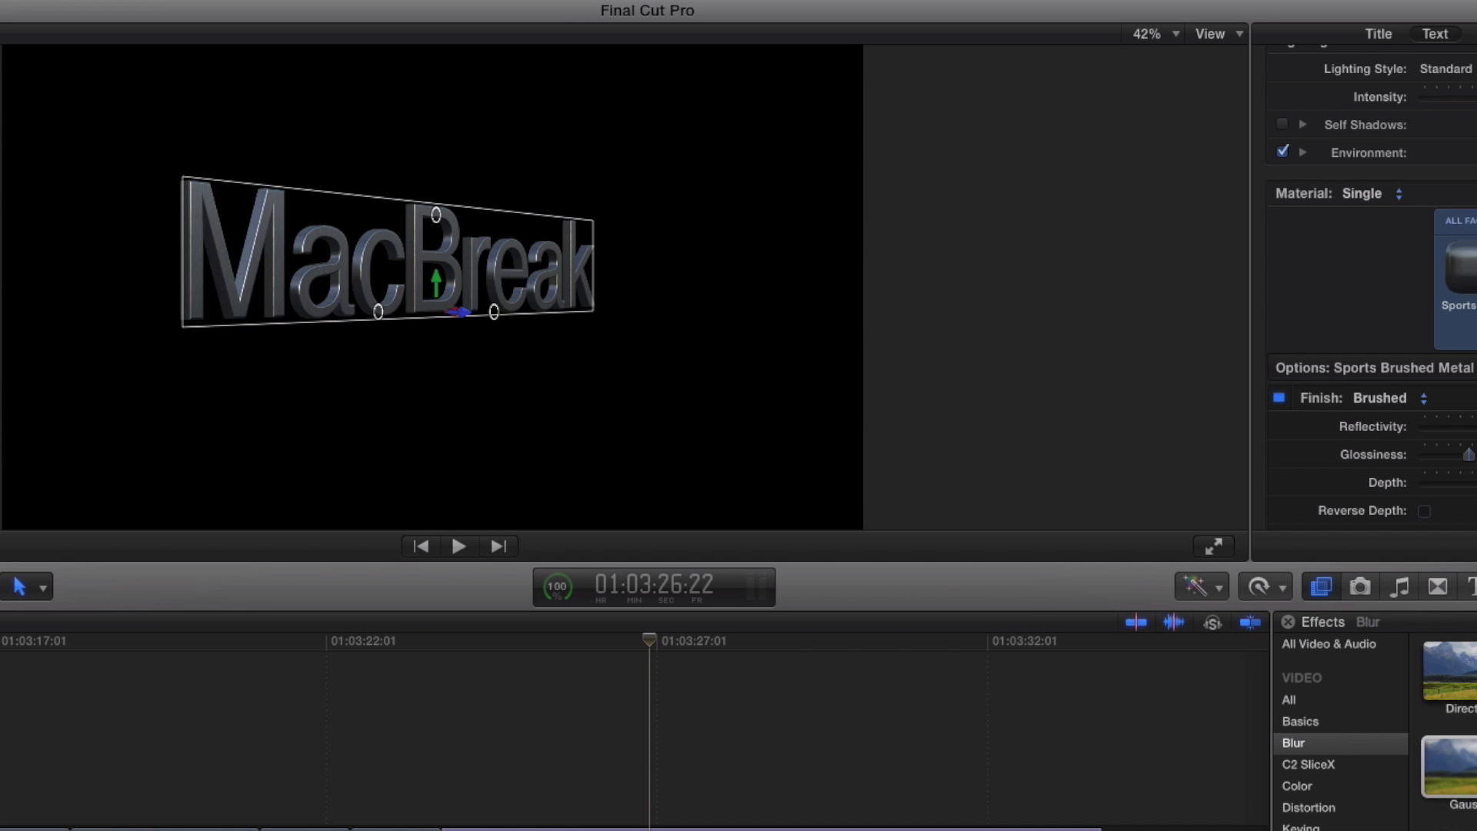
left_click(1468, 268)
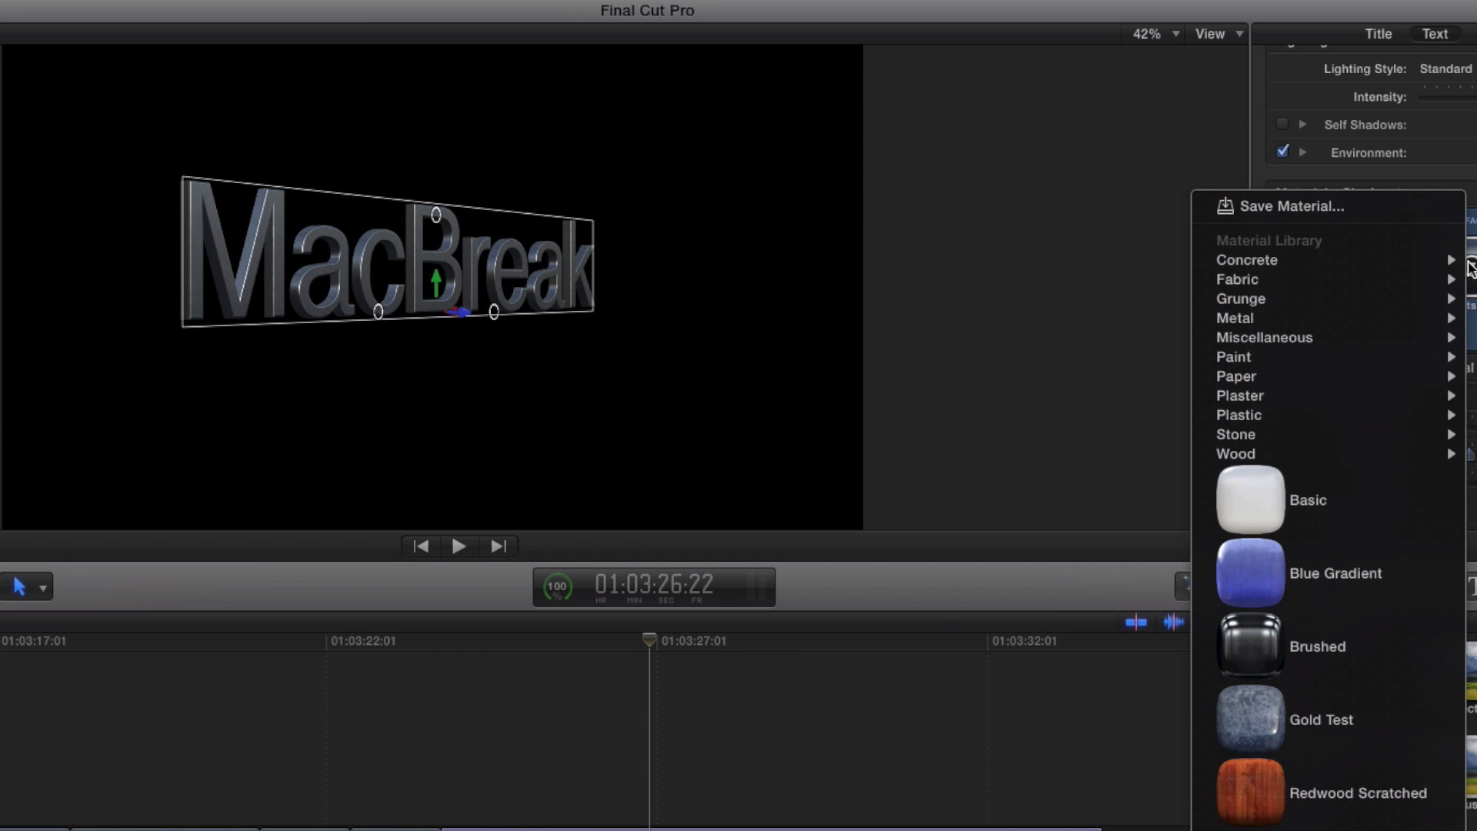
mouse_move(1314, 269)
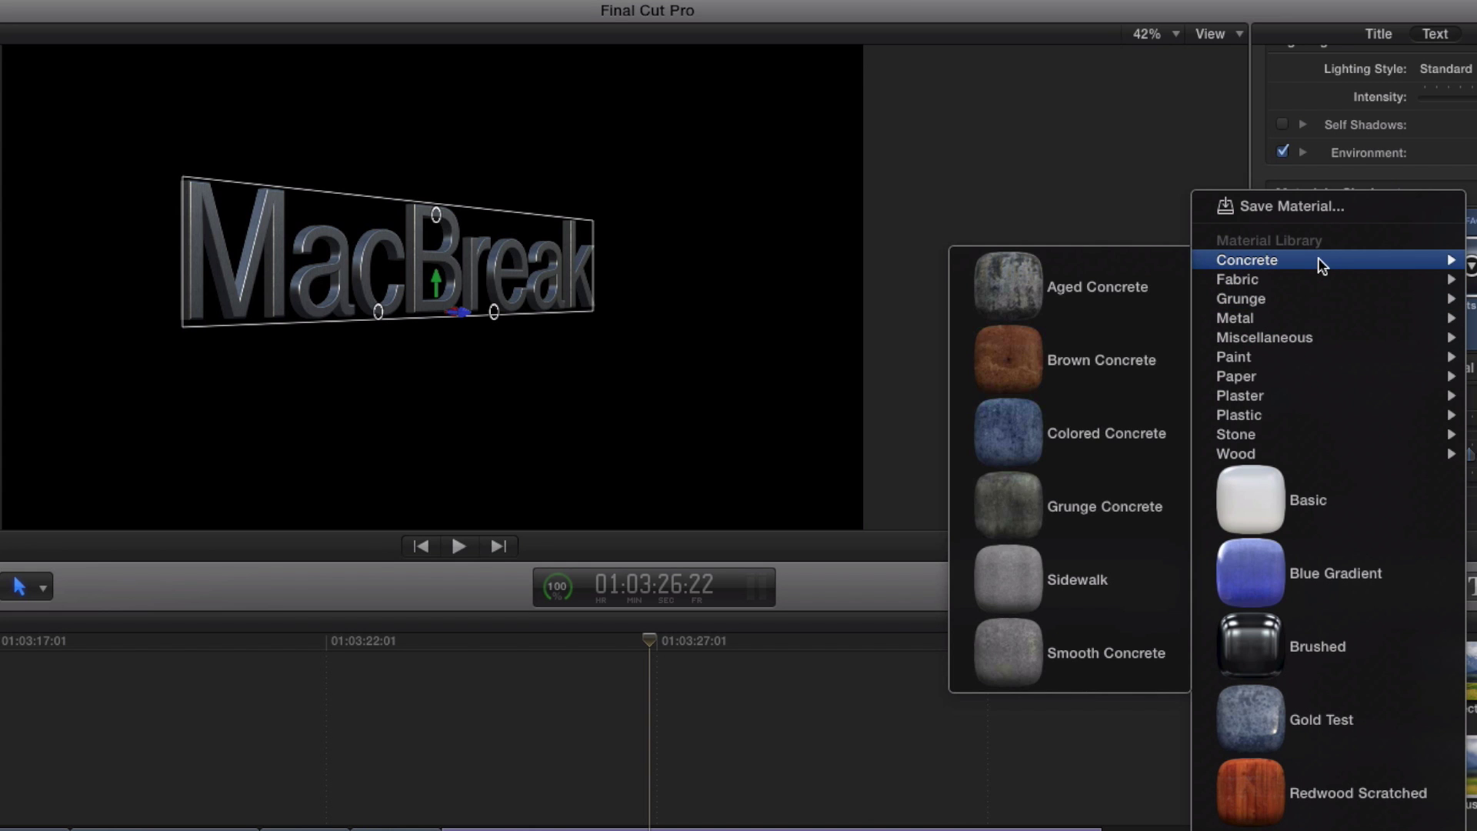
mouse_move(1309, 316)
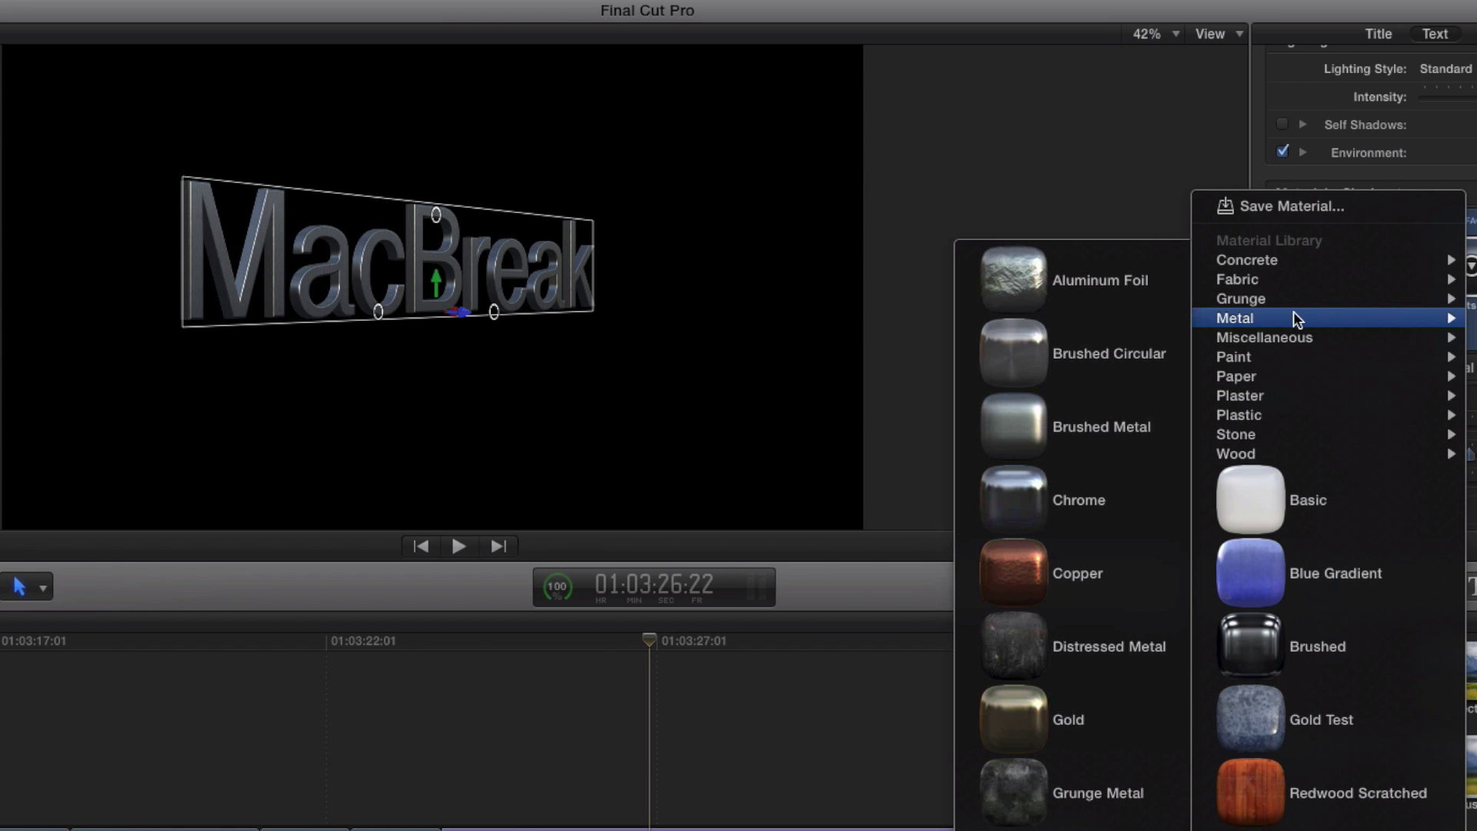
left_click(1125, 708)
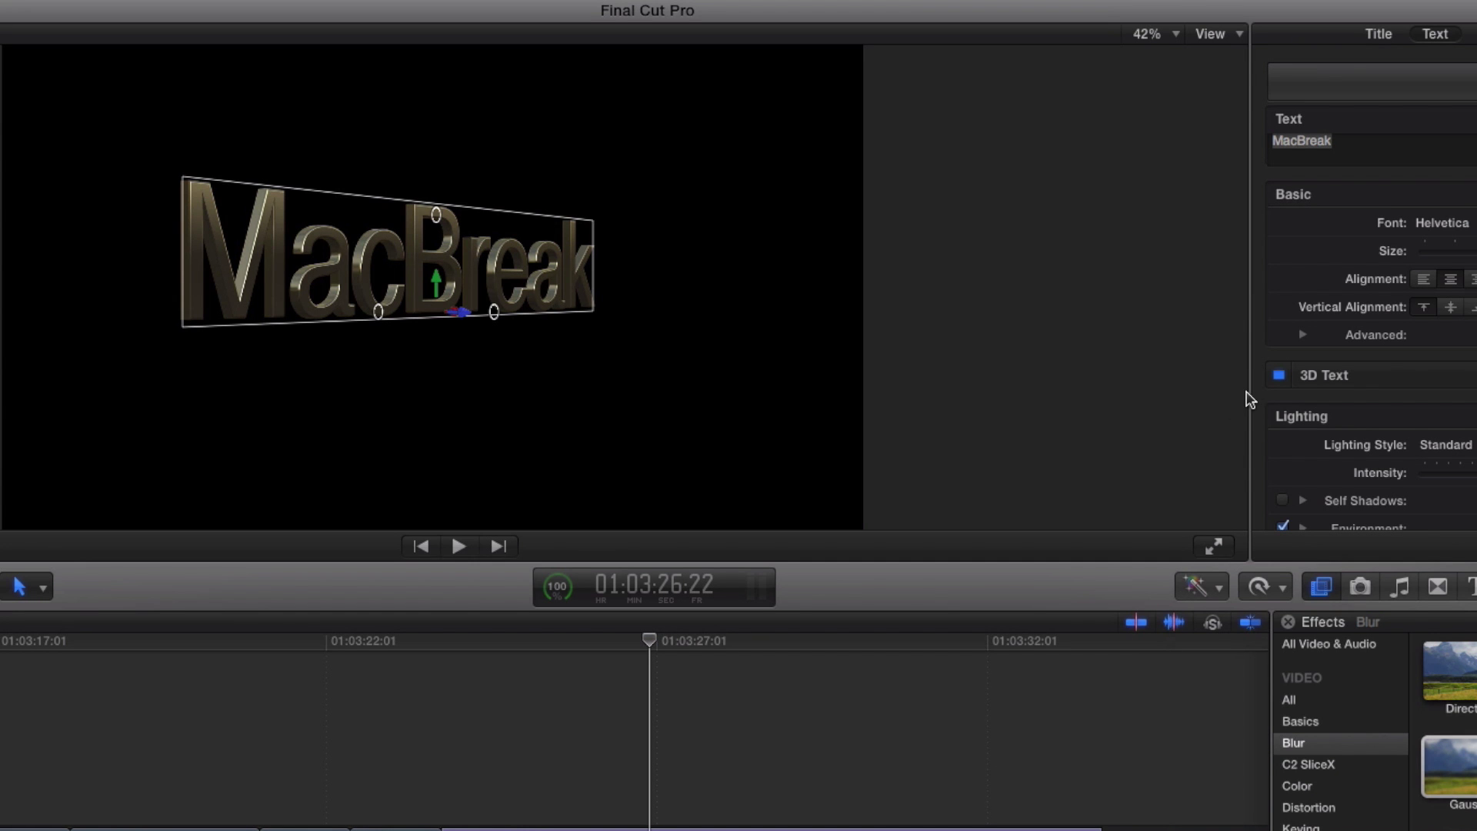
Rotate the gold title on its Y axis until it faces the viewer almost straight on.
scroll(1284, 392, "down", 4)
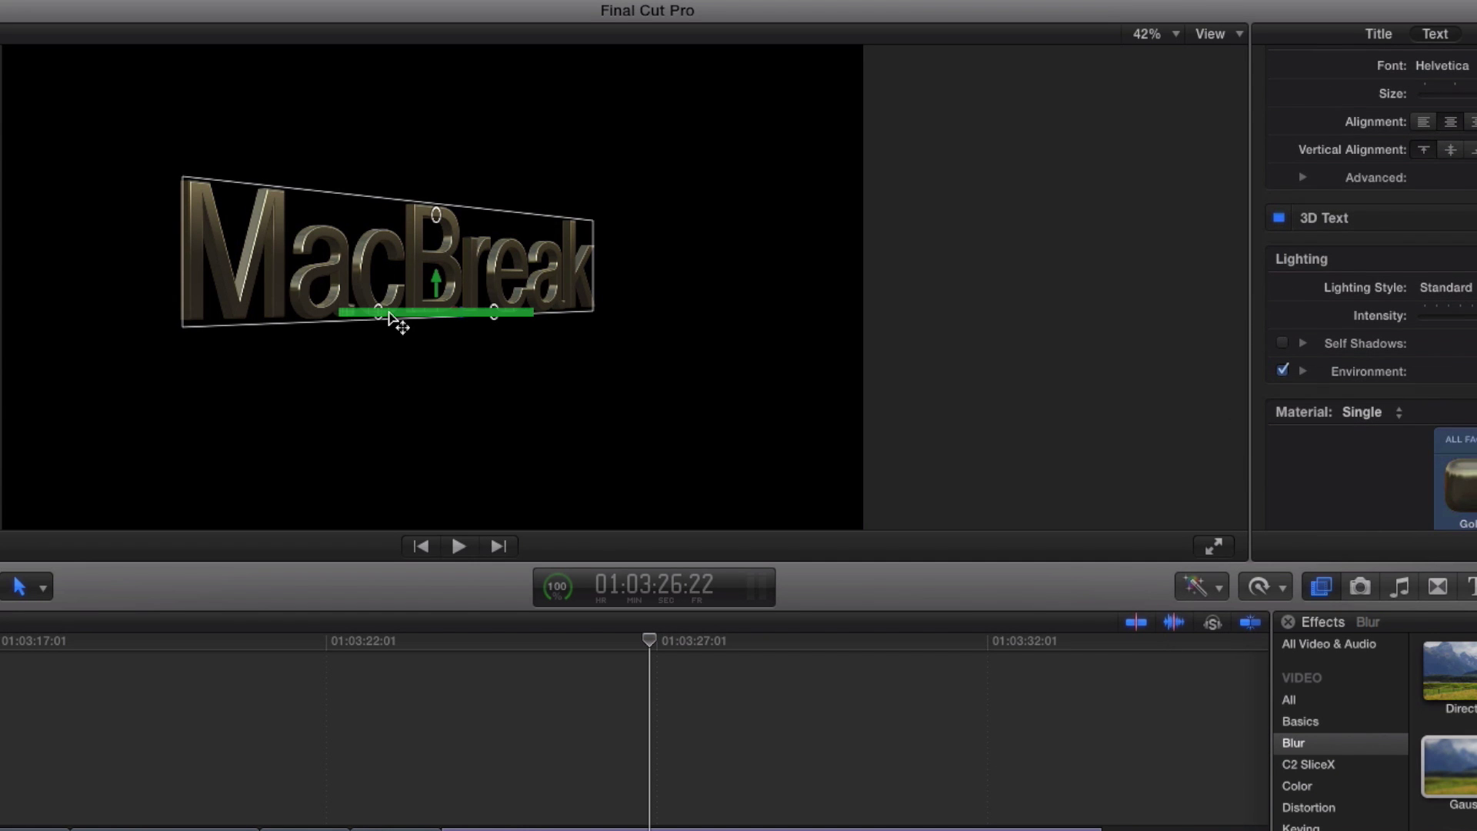
left_click_drag(388, 317, 416, 317)
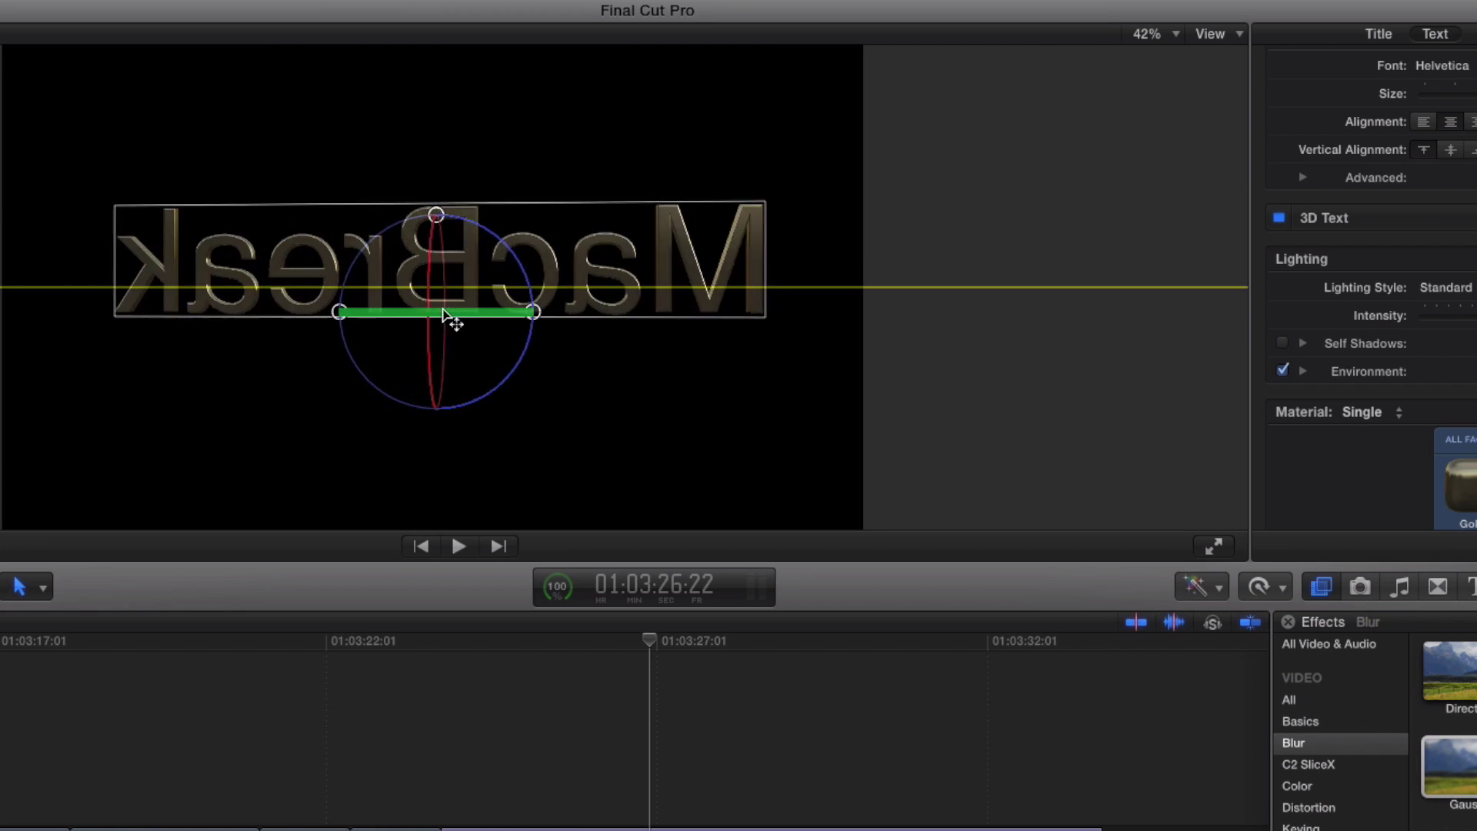
left_click_drag(444, 312, 383, 315)
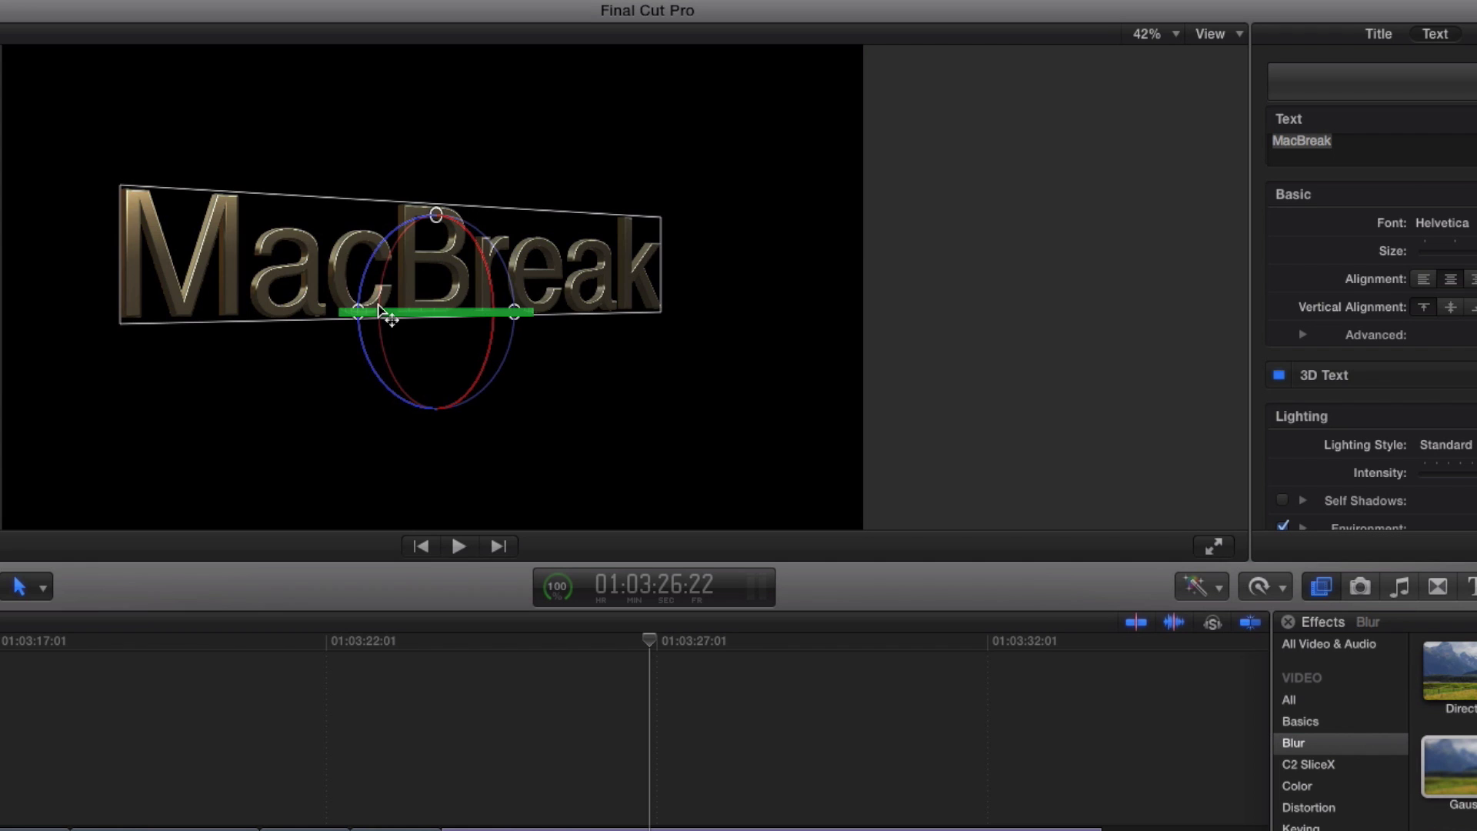
left_click_drag(380, 312, 372, 312)
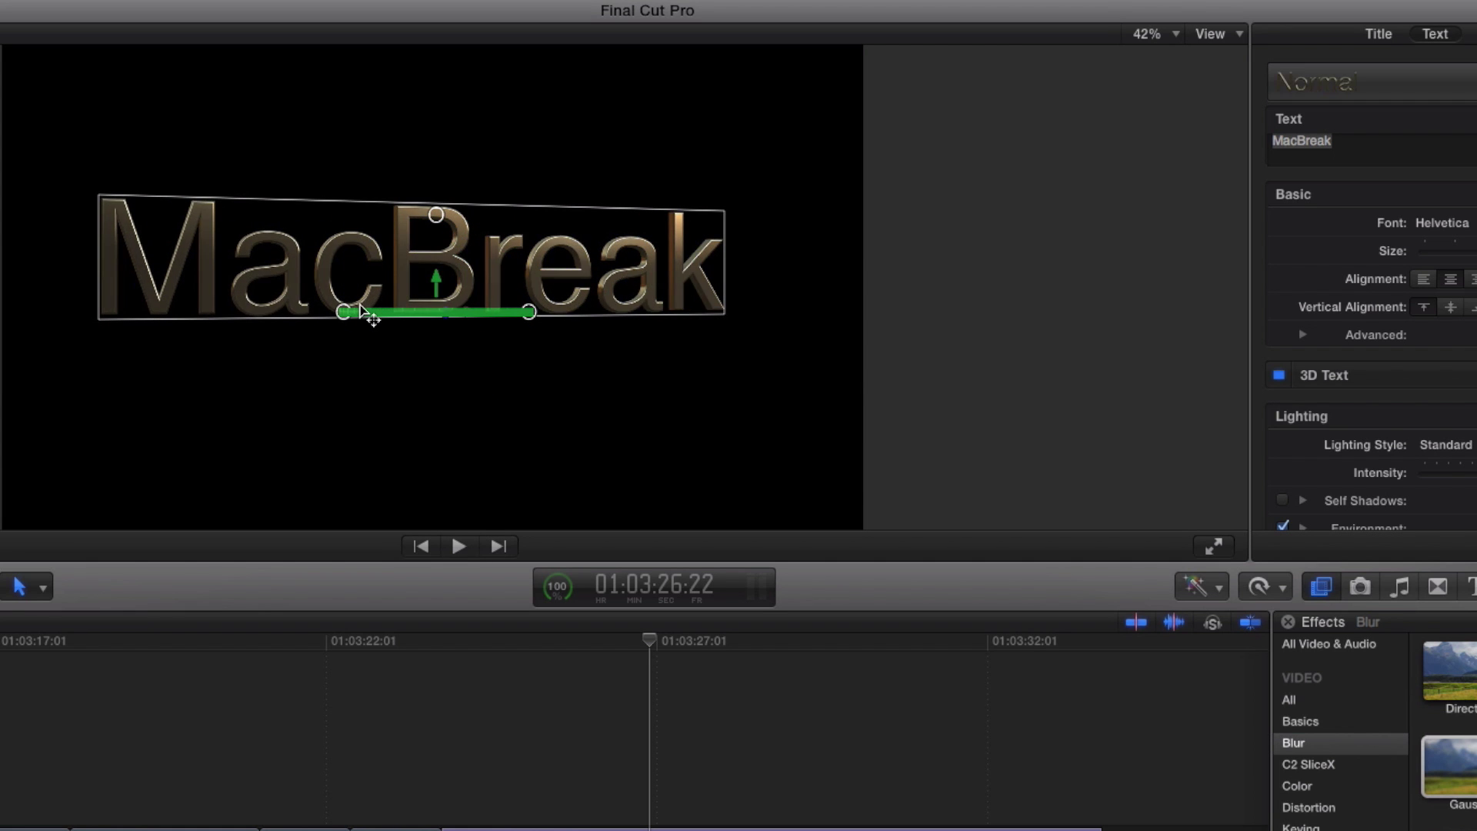
scroll(1283, 415, "down", 2)
scroll(1283, 415, "down", 10)
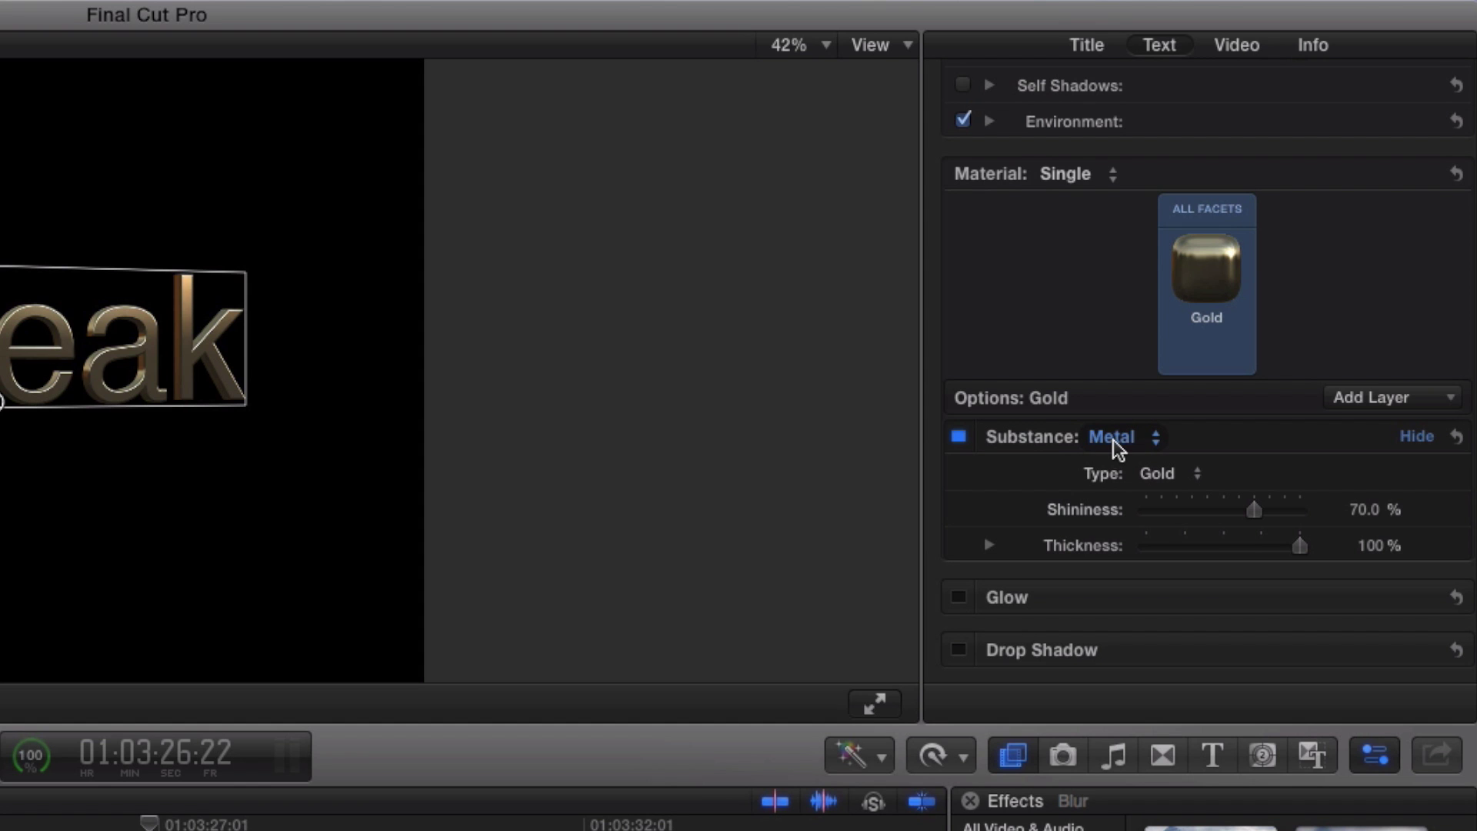
Delete the gold substance layer and add a Metal substance with Type set to Steel.
left_click(1225, 437)
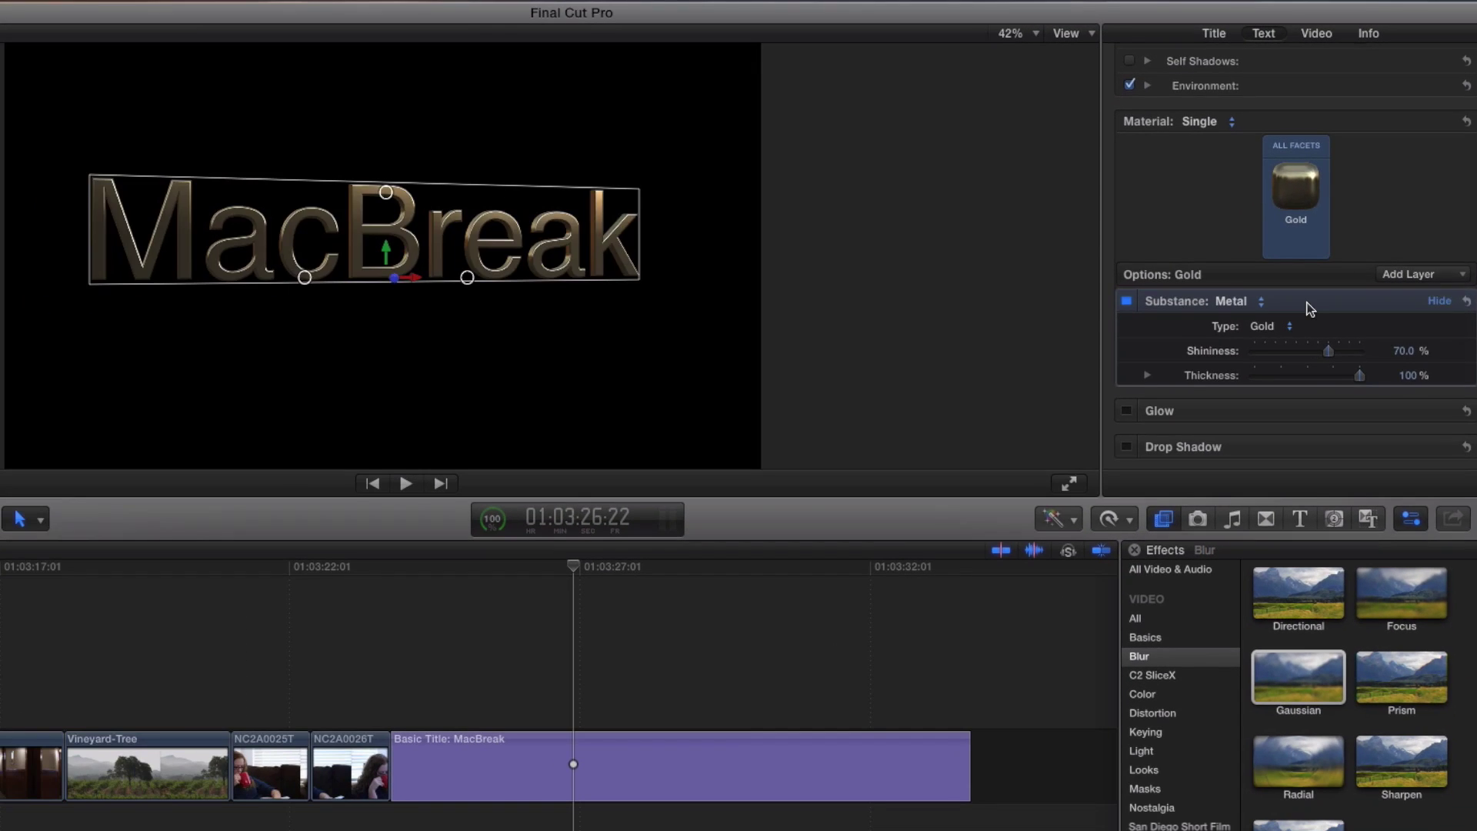
key("Delete")
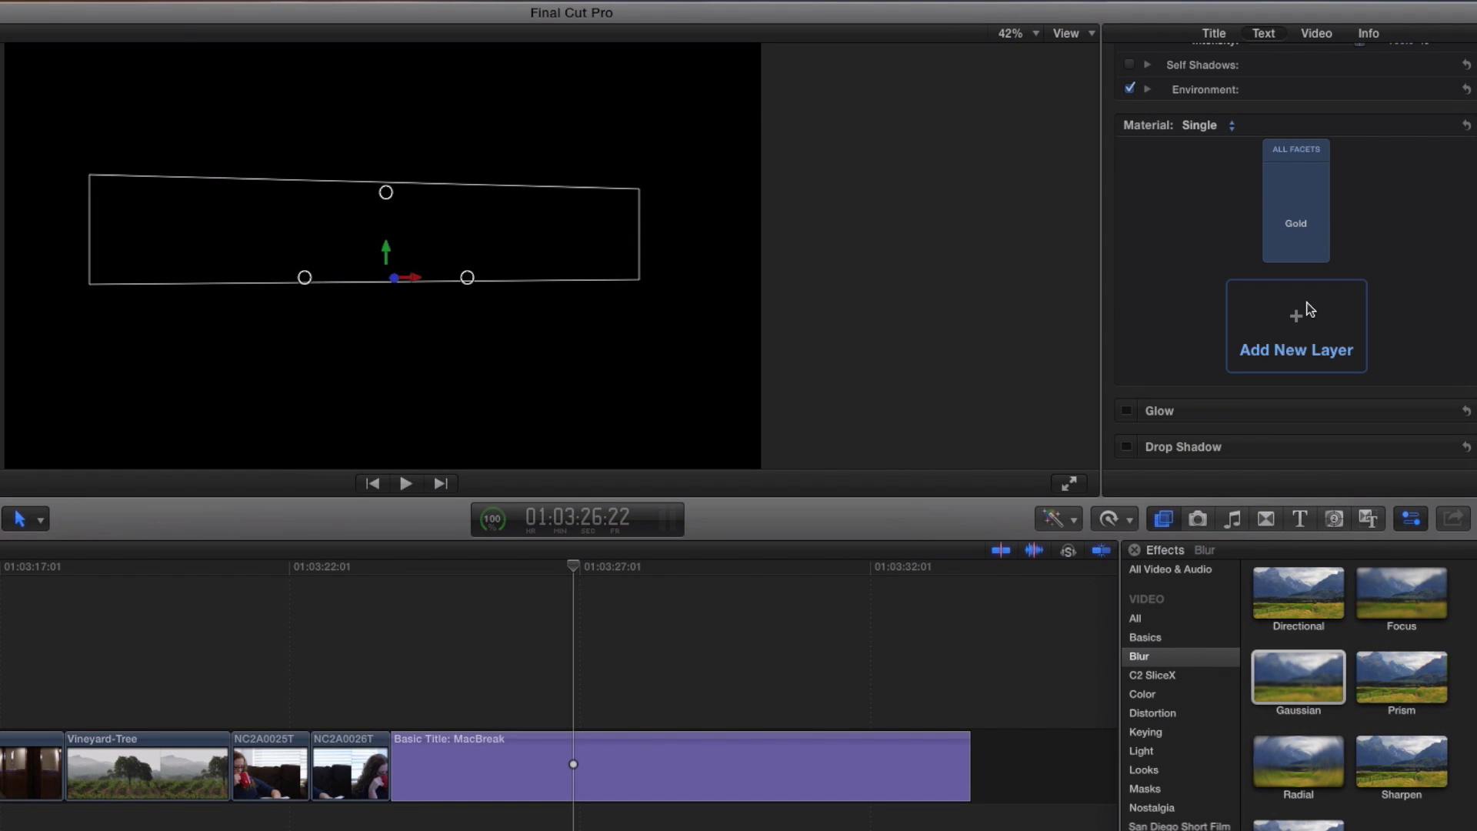
left_click(1298, 328)
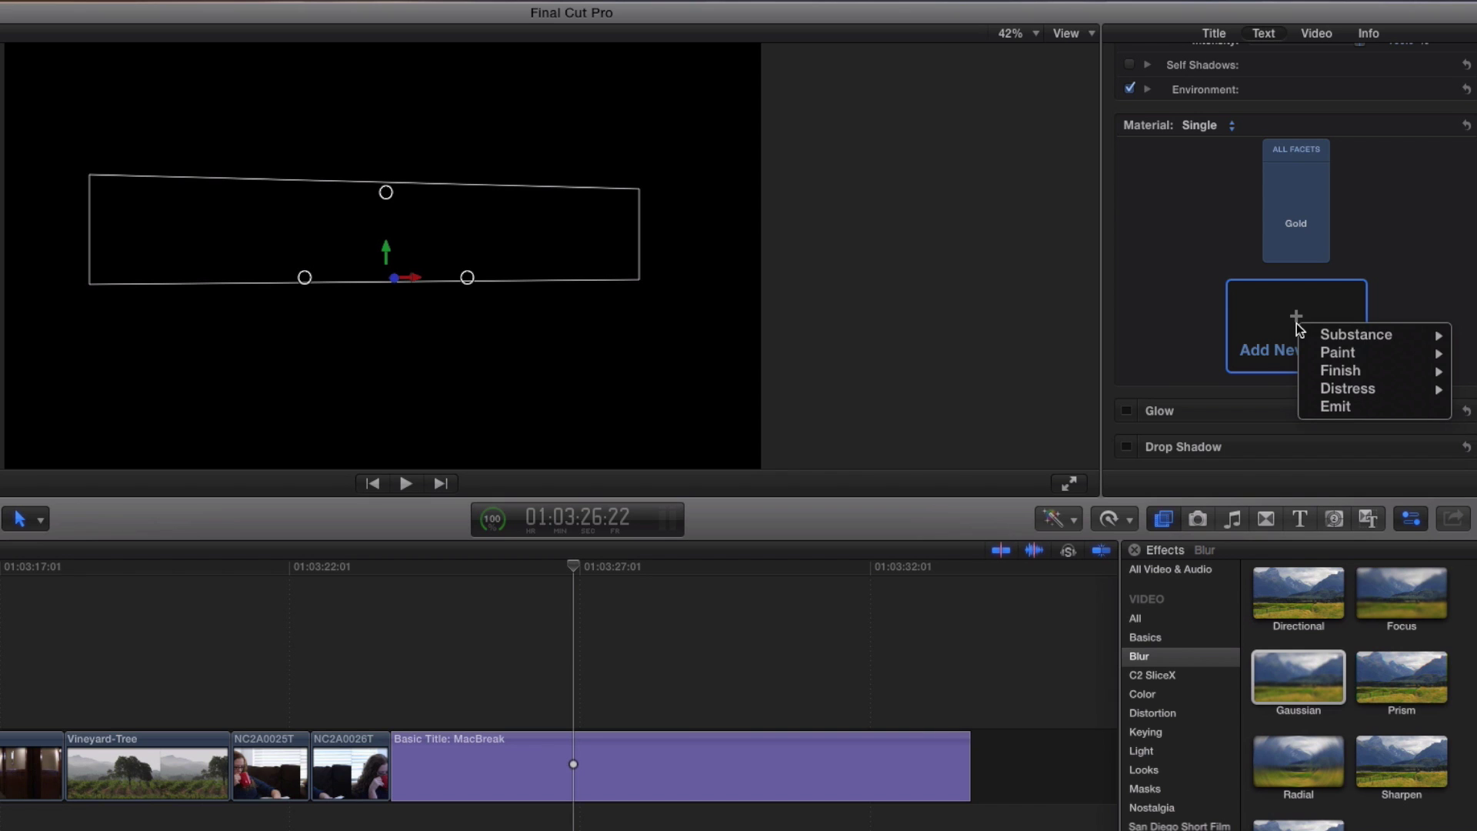
mouse_move(1311, 333)
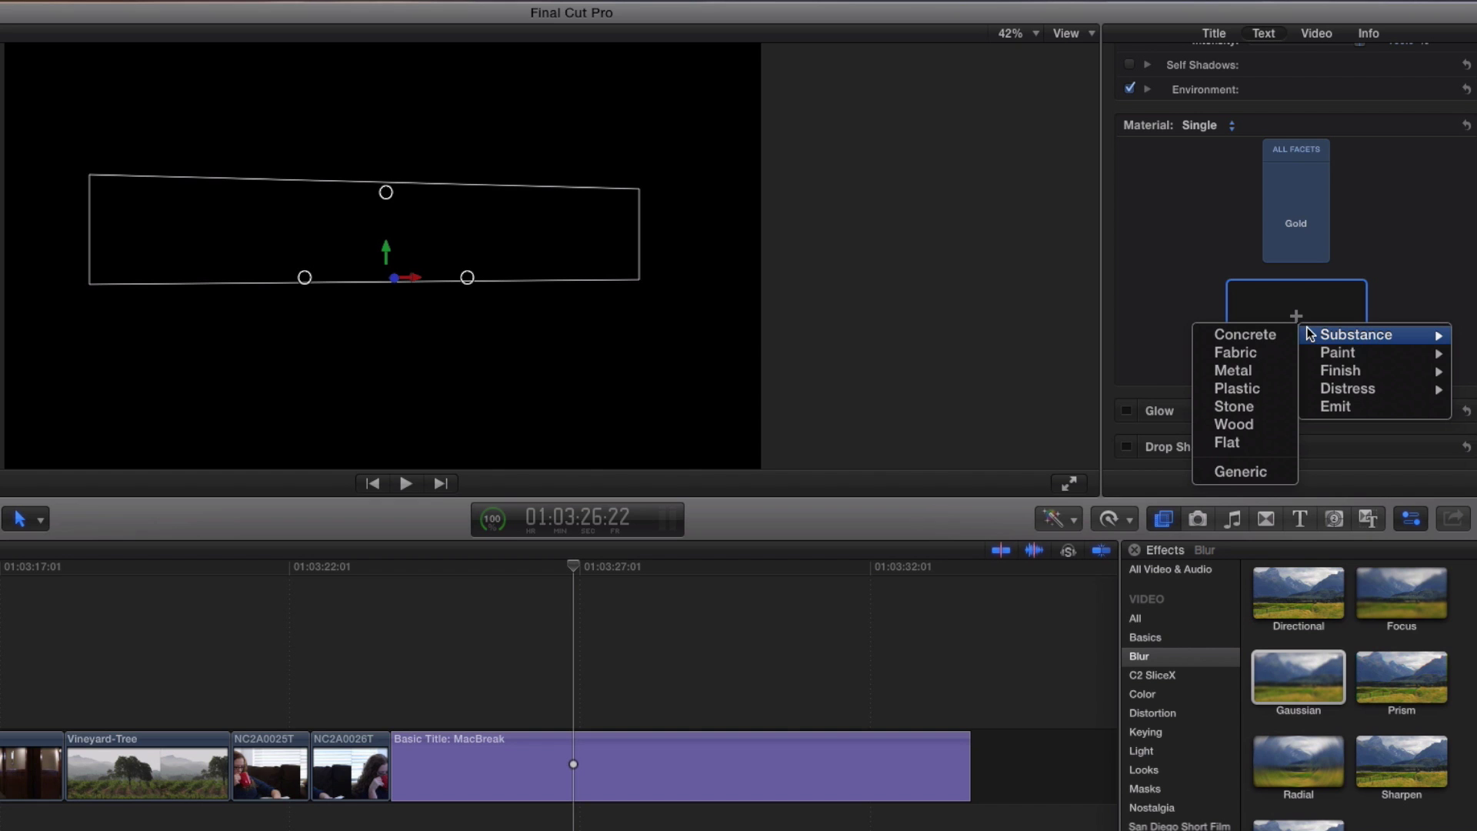
left_click(1265, 375)
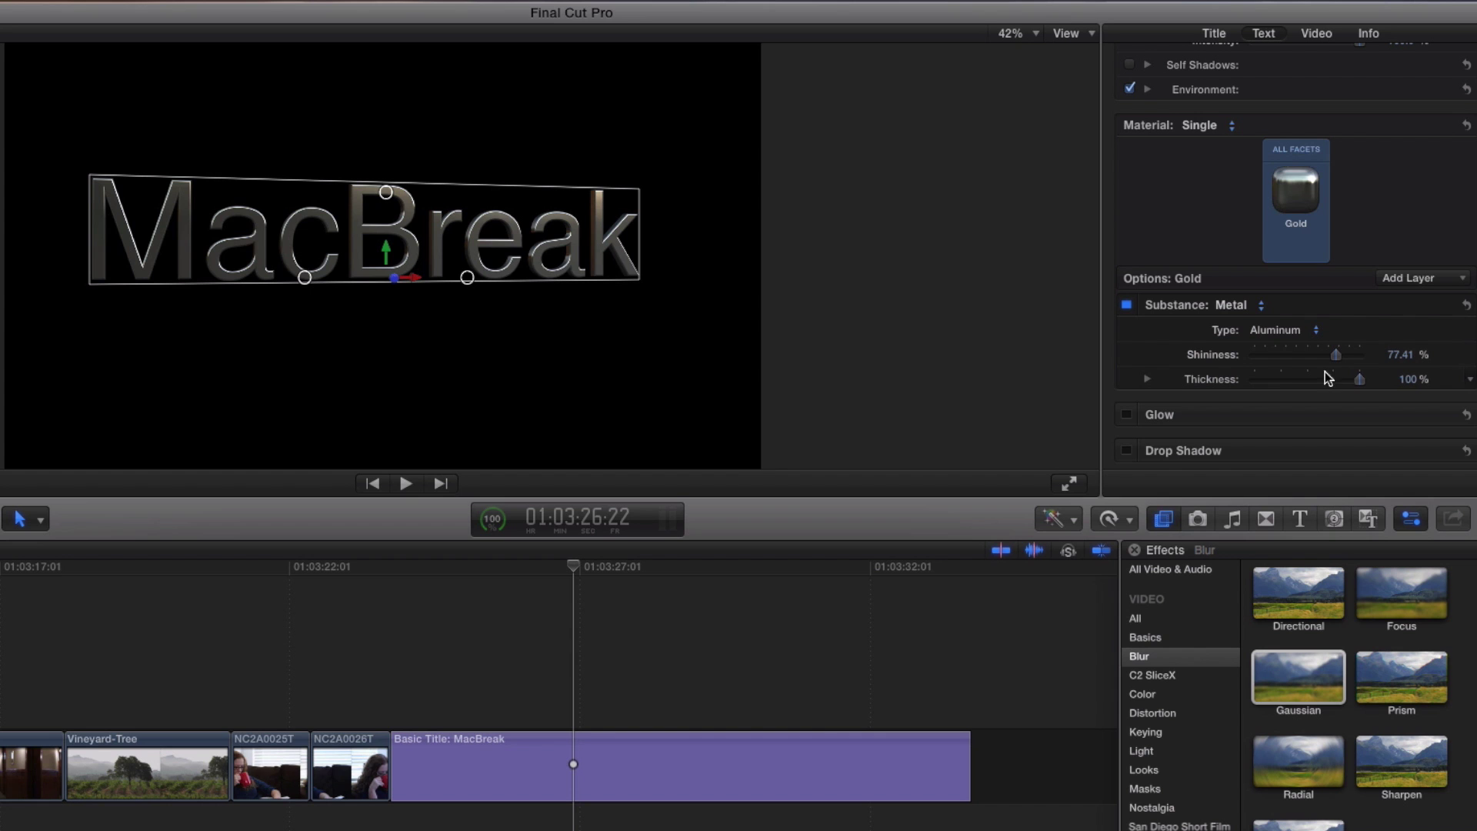
left_click(1299, 329)
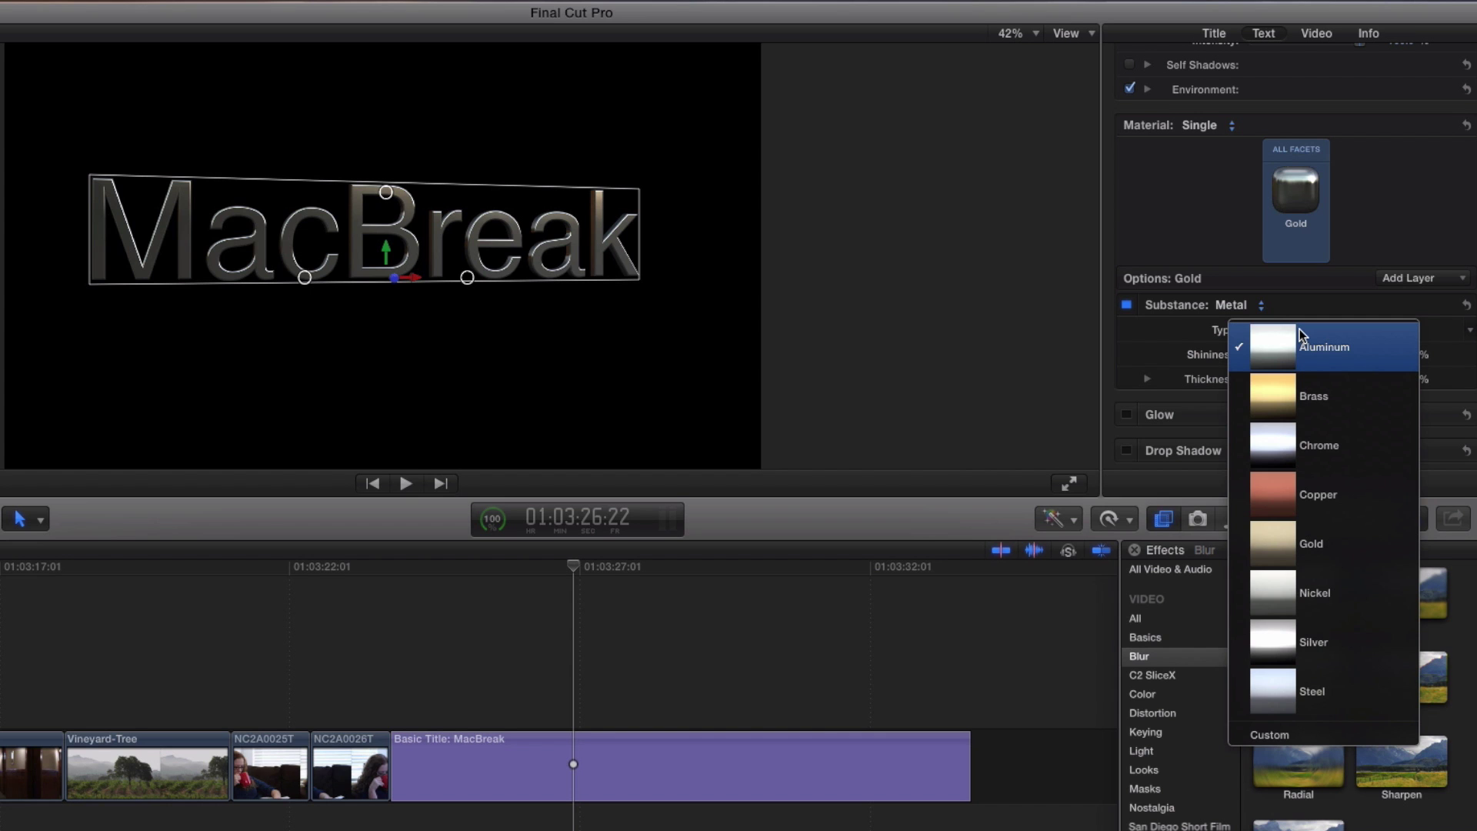
left_click(1312, 692)
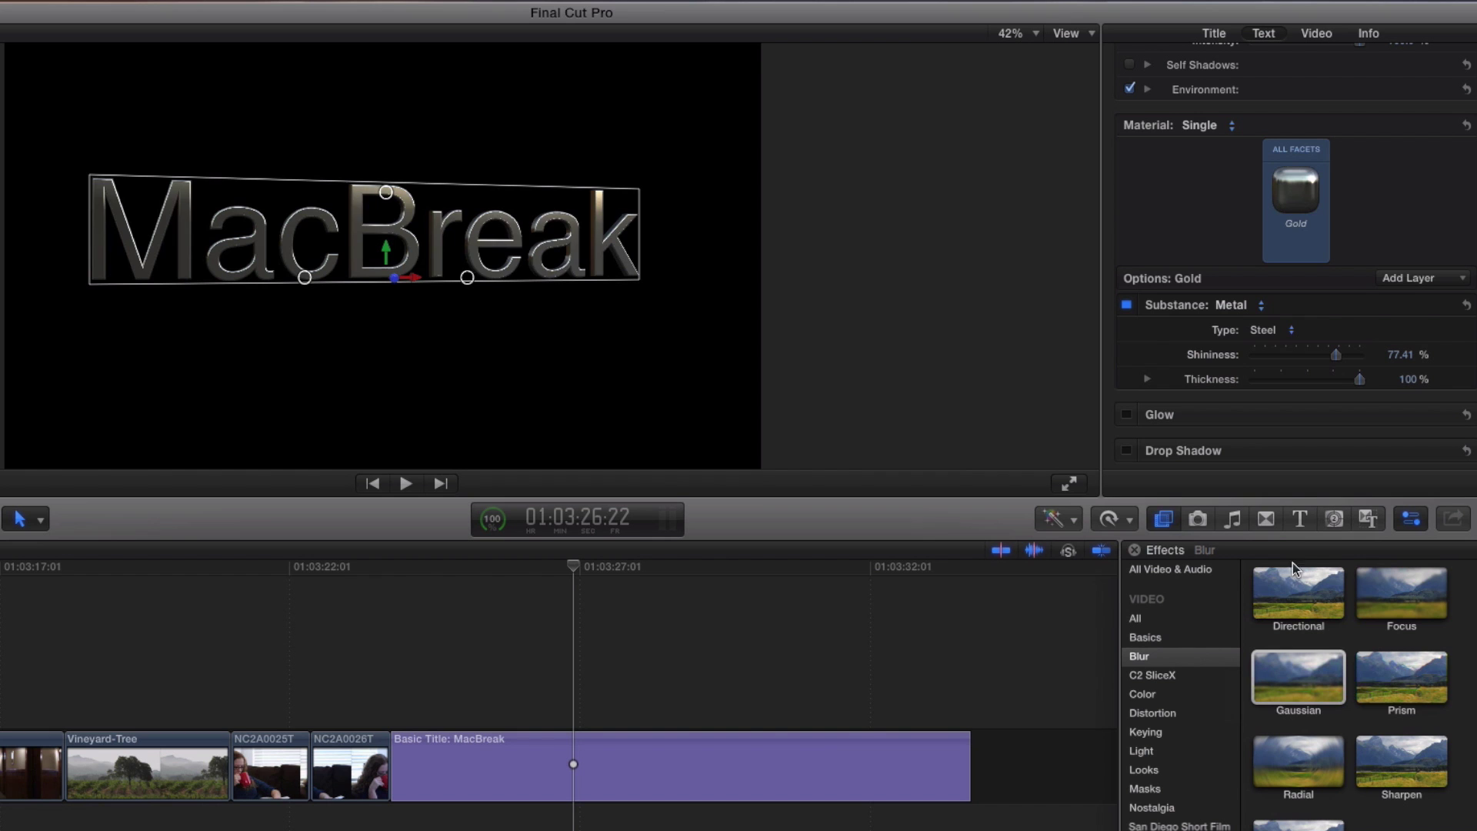
Lower the steel's shininess to about 54.72%.
mouse_move(1336, 355)
left_mouse_down()
mouse_move(1264, 357)
mouse_move(1310, 363)
left_mouse_up()
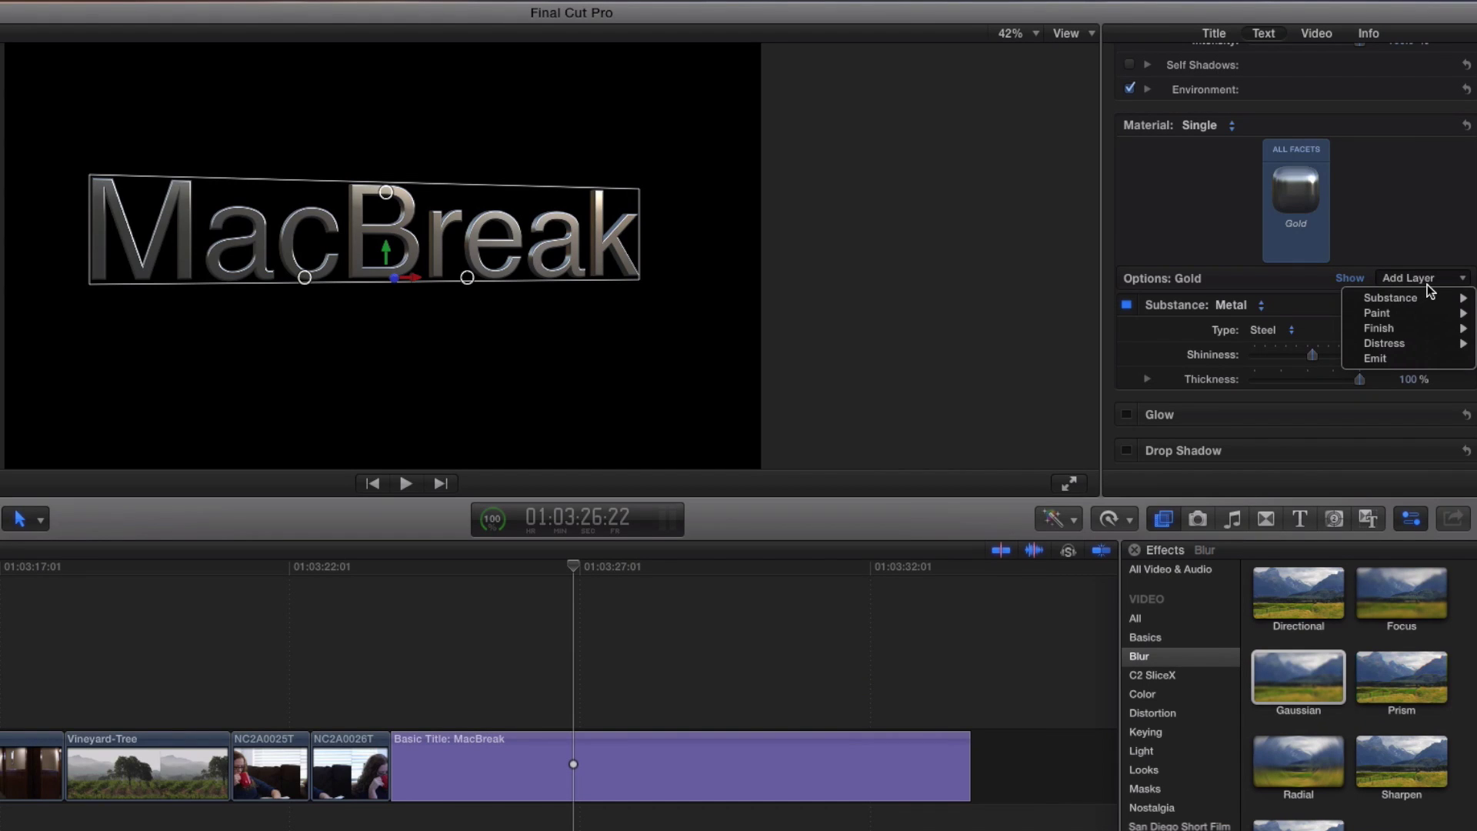
Add a finish layer set to Polish with 60% reflectivity and 87.6% glossiness.
mouse_move(1425, 298)
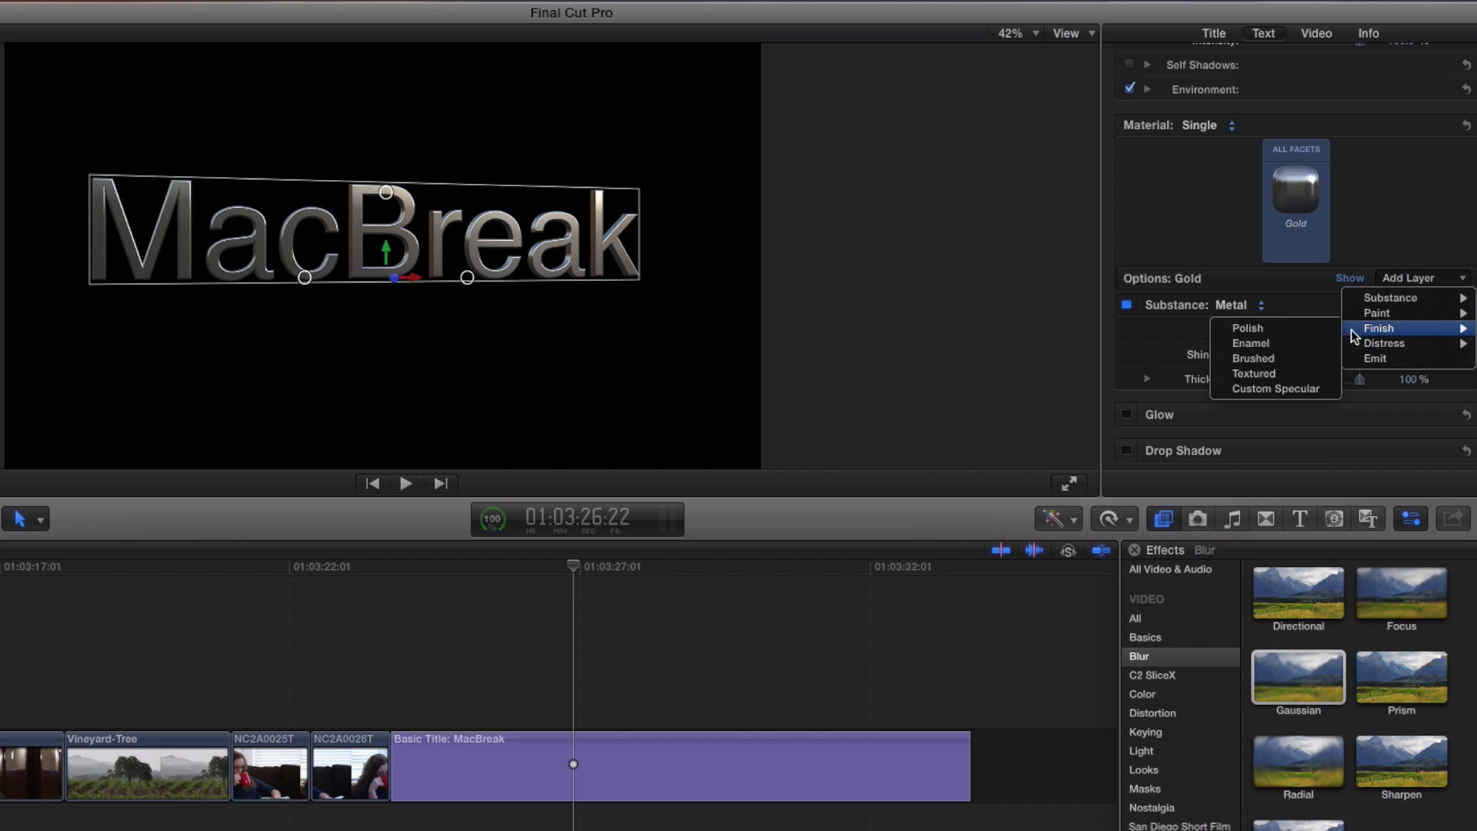
left_click(1310, 351)
scroll(1355, 397, "down", 4)
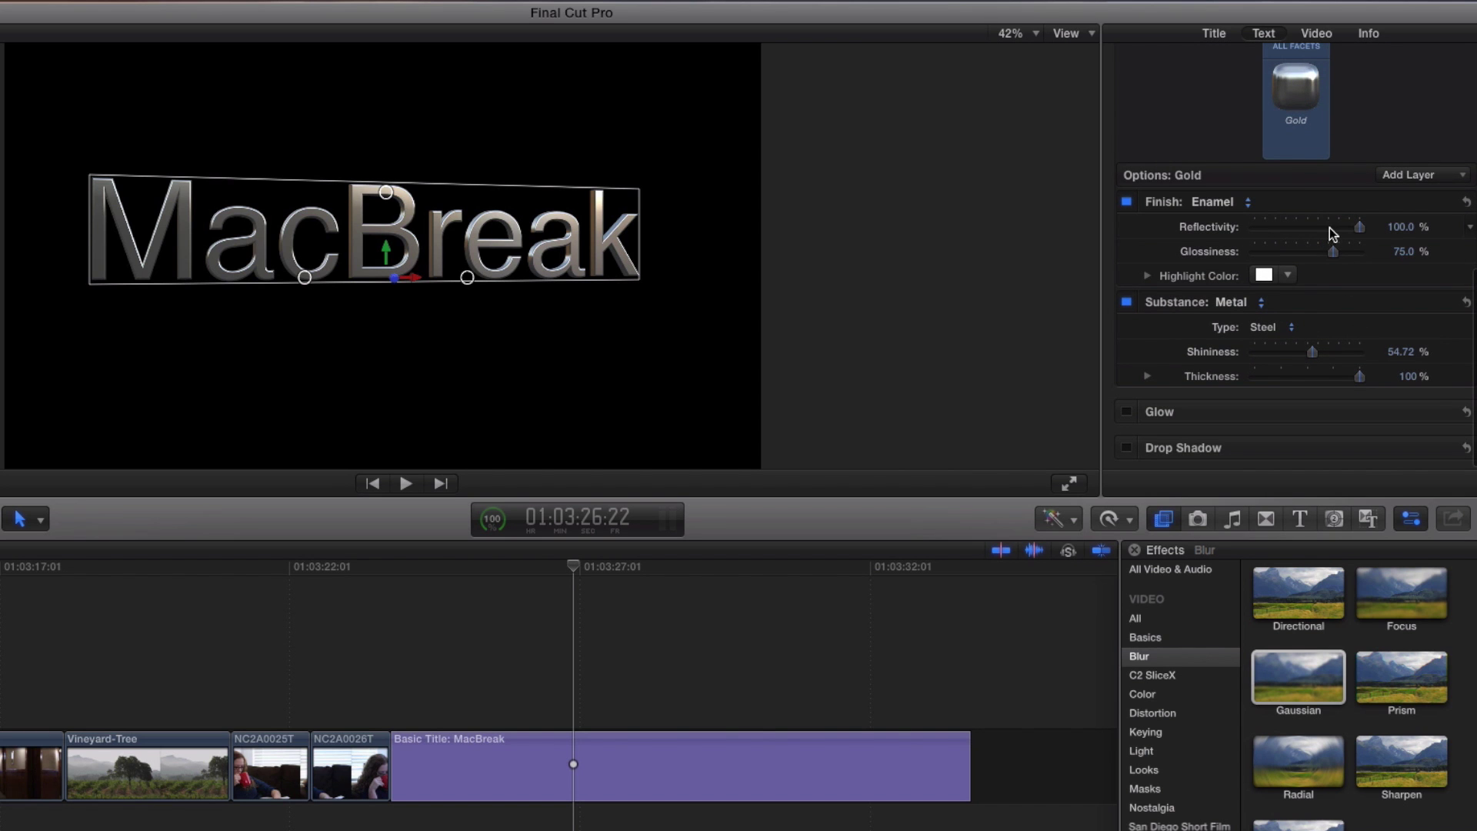
mouse_move(309, 281)
left_mouse_down()
mouse_move(296, 281)
mouse_move(327, 278)
mouse_move(308, 275)
left_mouse_up()
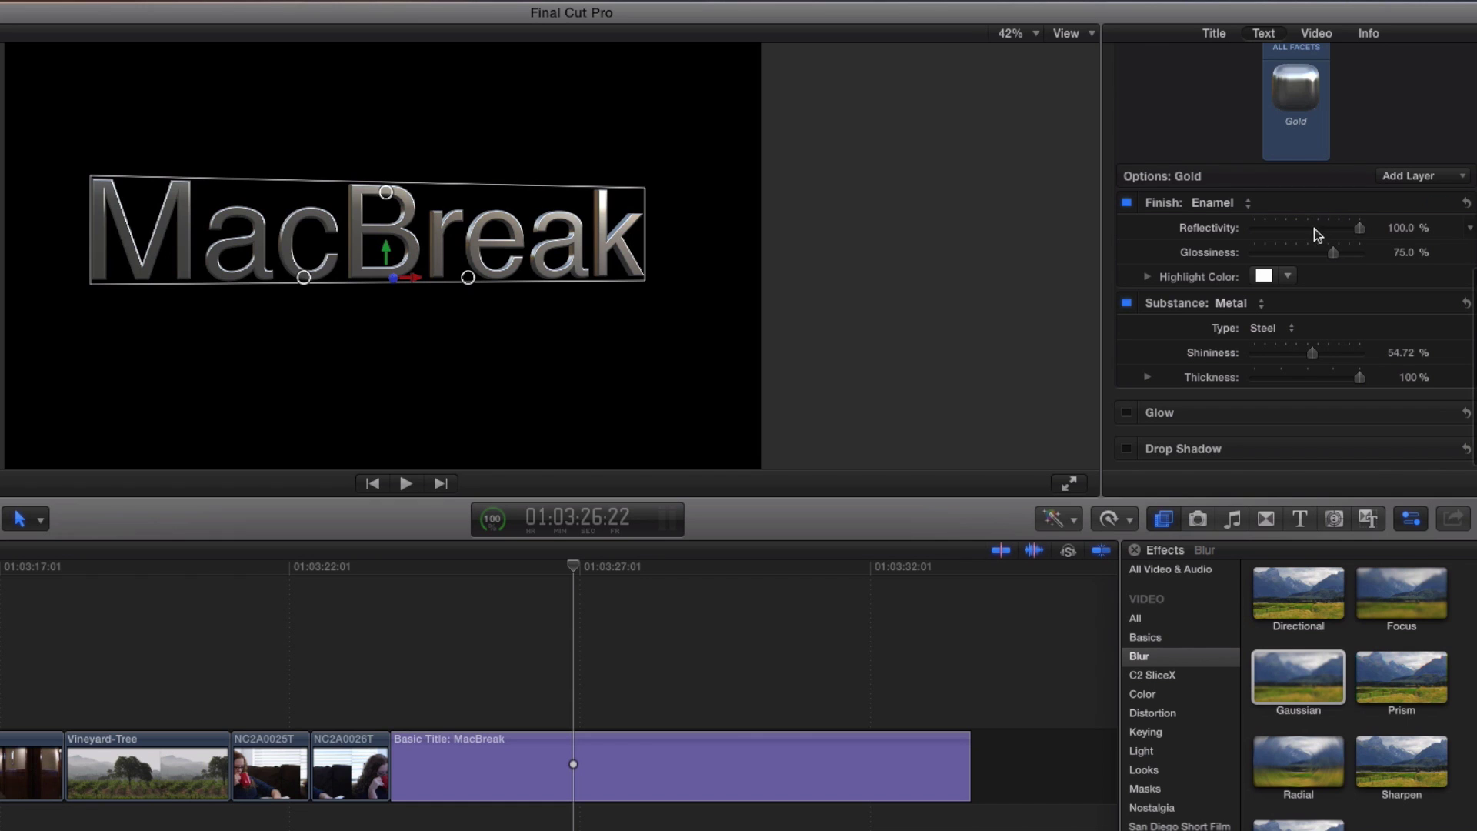
mouse_move(1331, 230)
left_mouse_down()
mouse_move(1303, 232)
mouse_move(1339, 231)
mouse_move(1318, 233)
mouse_move(1335, 255)
mouse_move(1349, 247)
left_mouse_up()
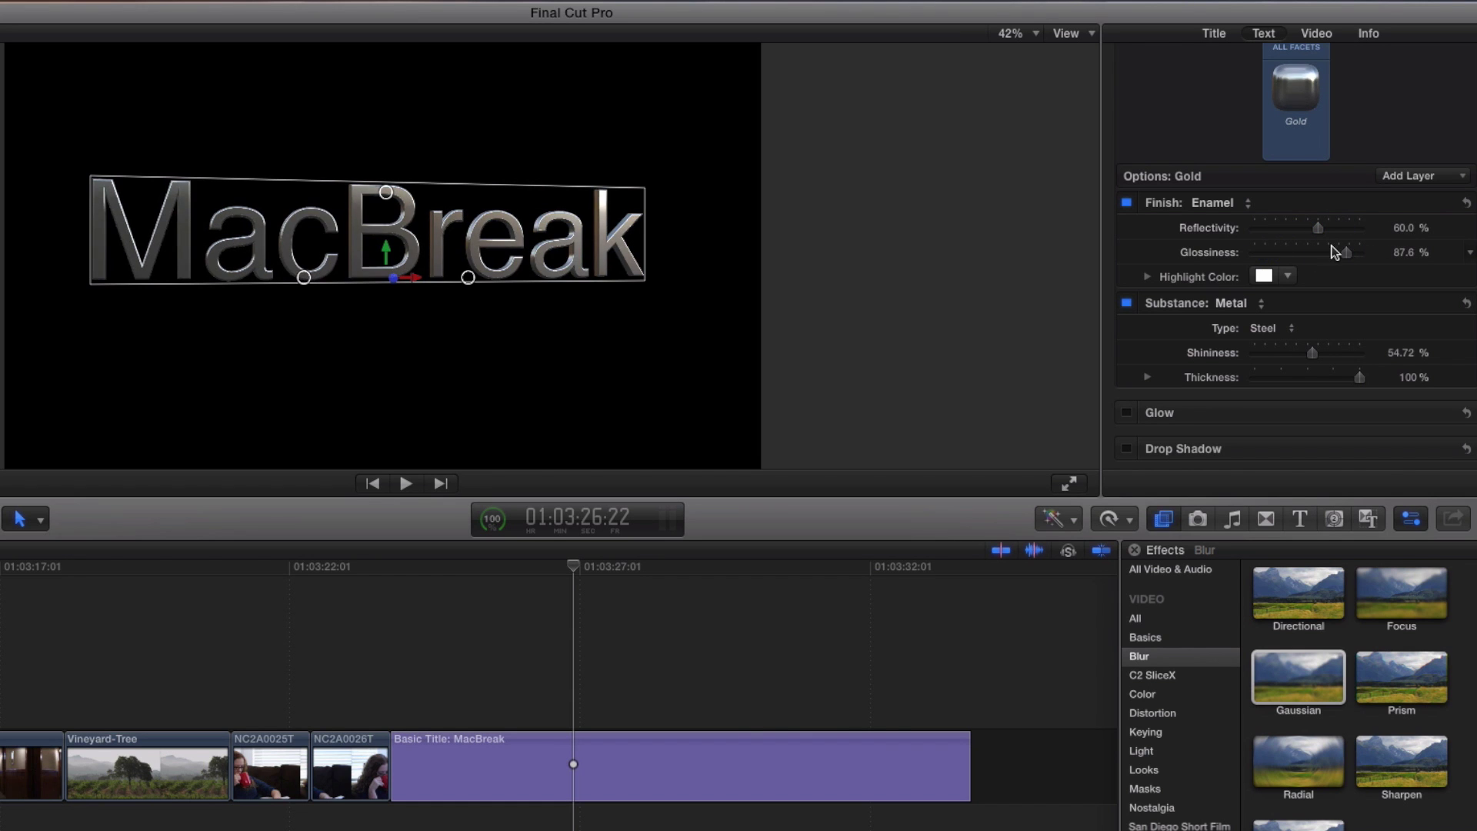
left_click(1224, 203)
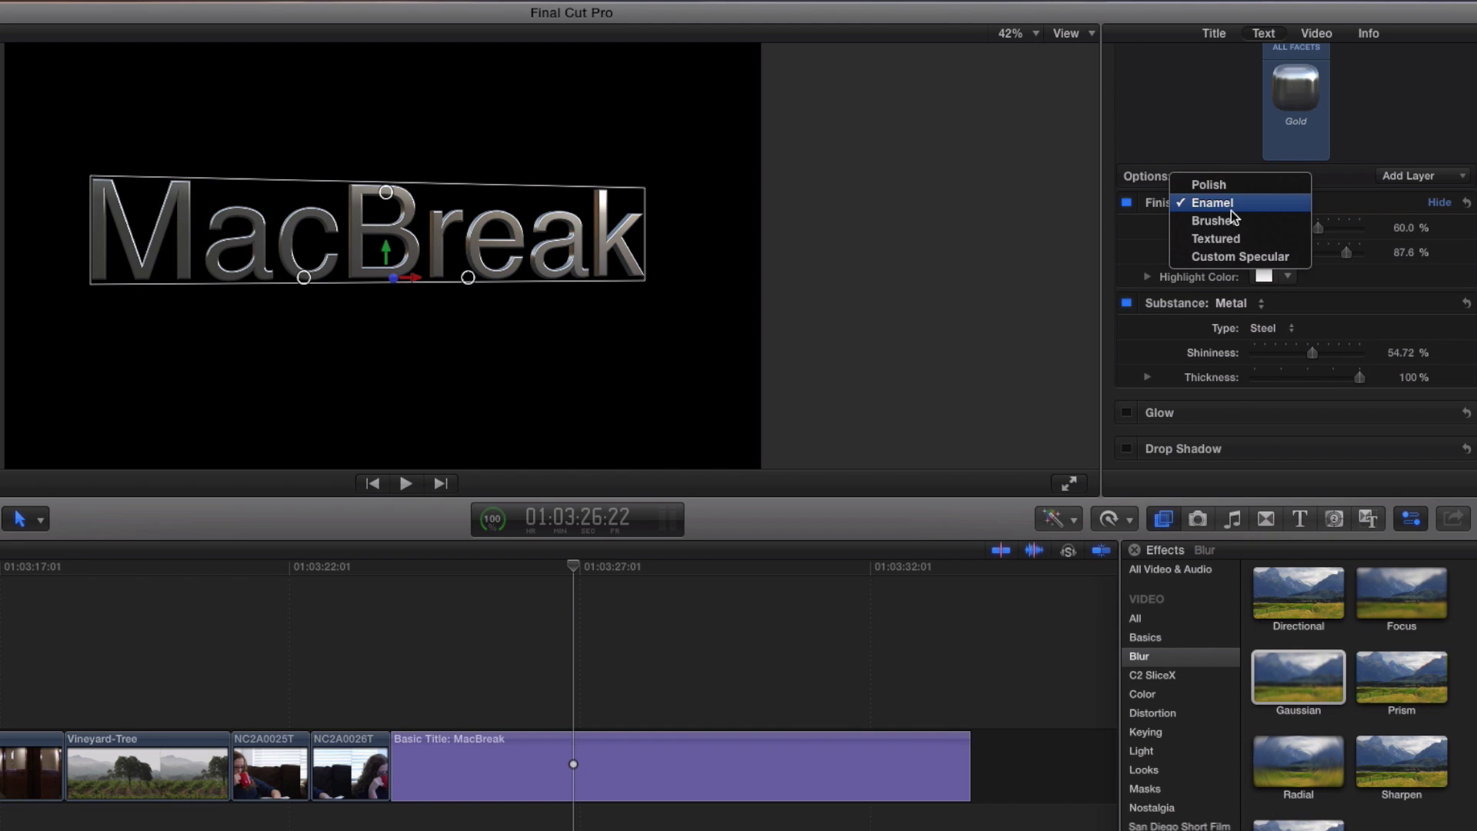
left_click(1224, 186)
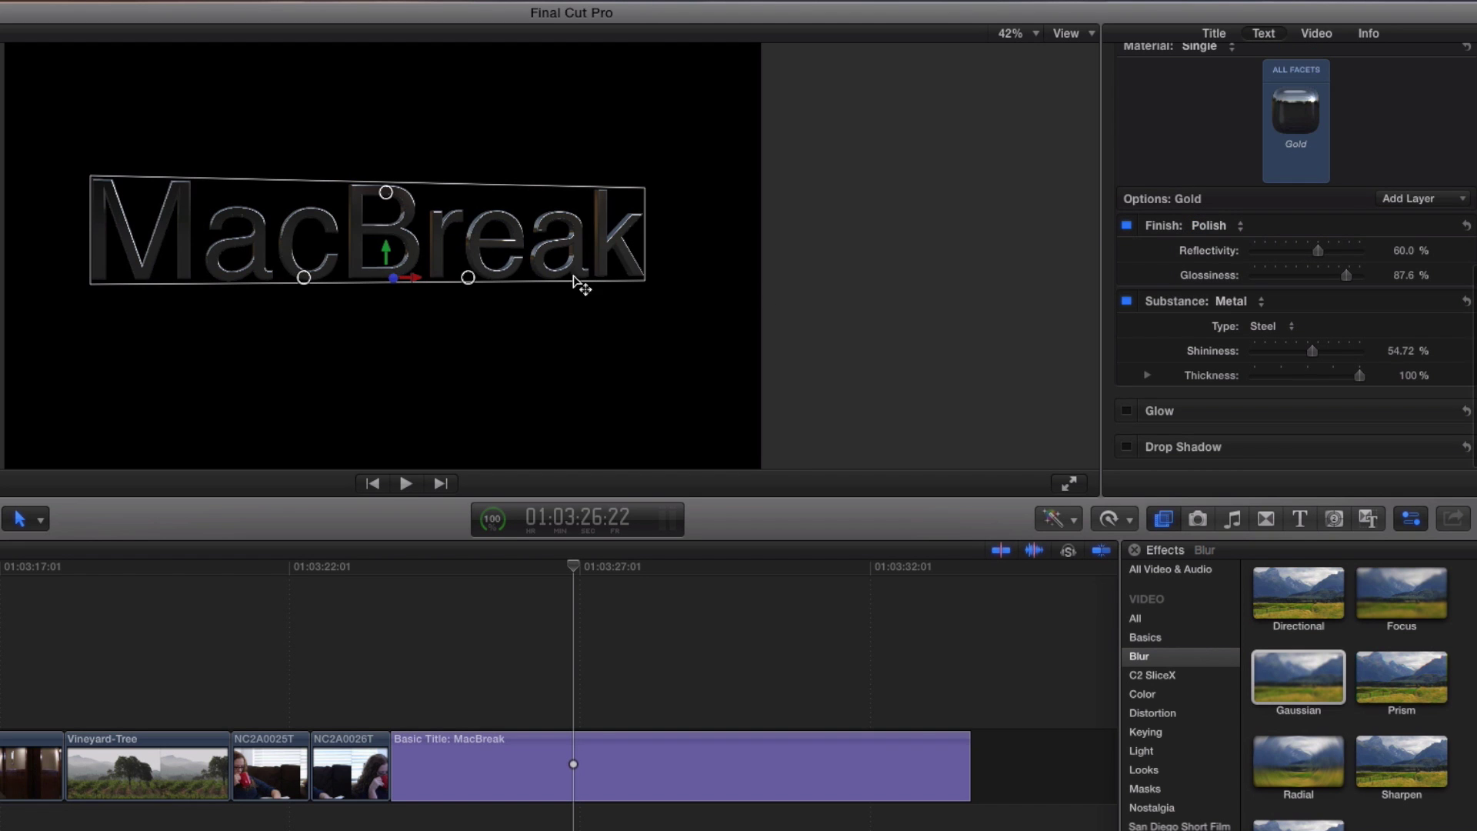
mouse_move(302, 279)
left_mouse_down()
mouse_move(385, 277)
mouse_move(311, 286)
left_mouse_up()
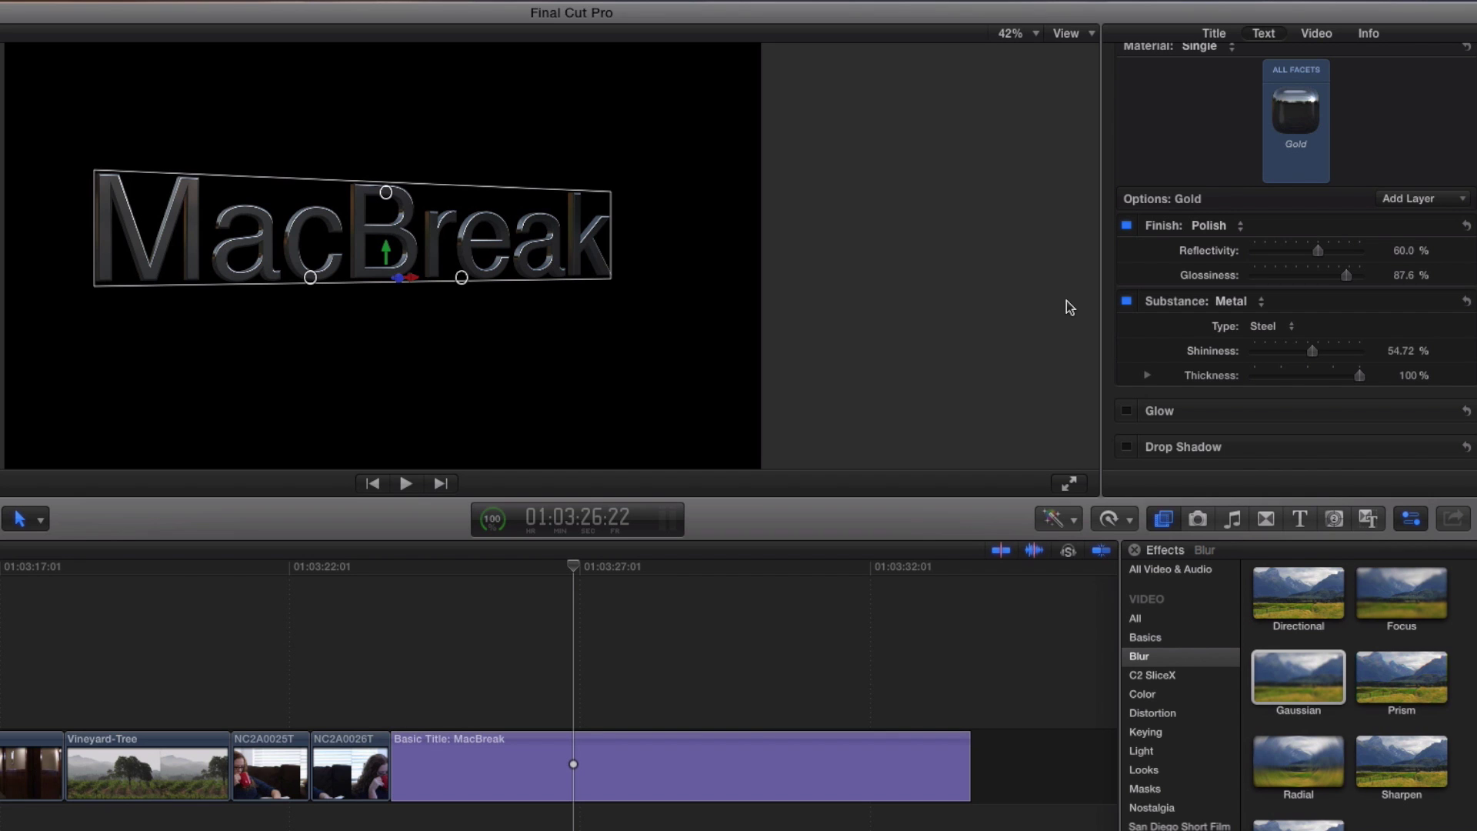
Add a Dirt distress layer (Dirt 1, 100% opacity) and rotate the title to inspect it.
left_click(1433, 199)
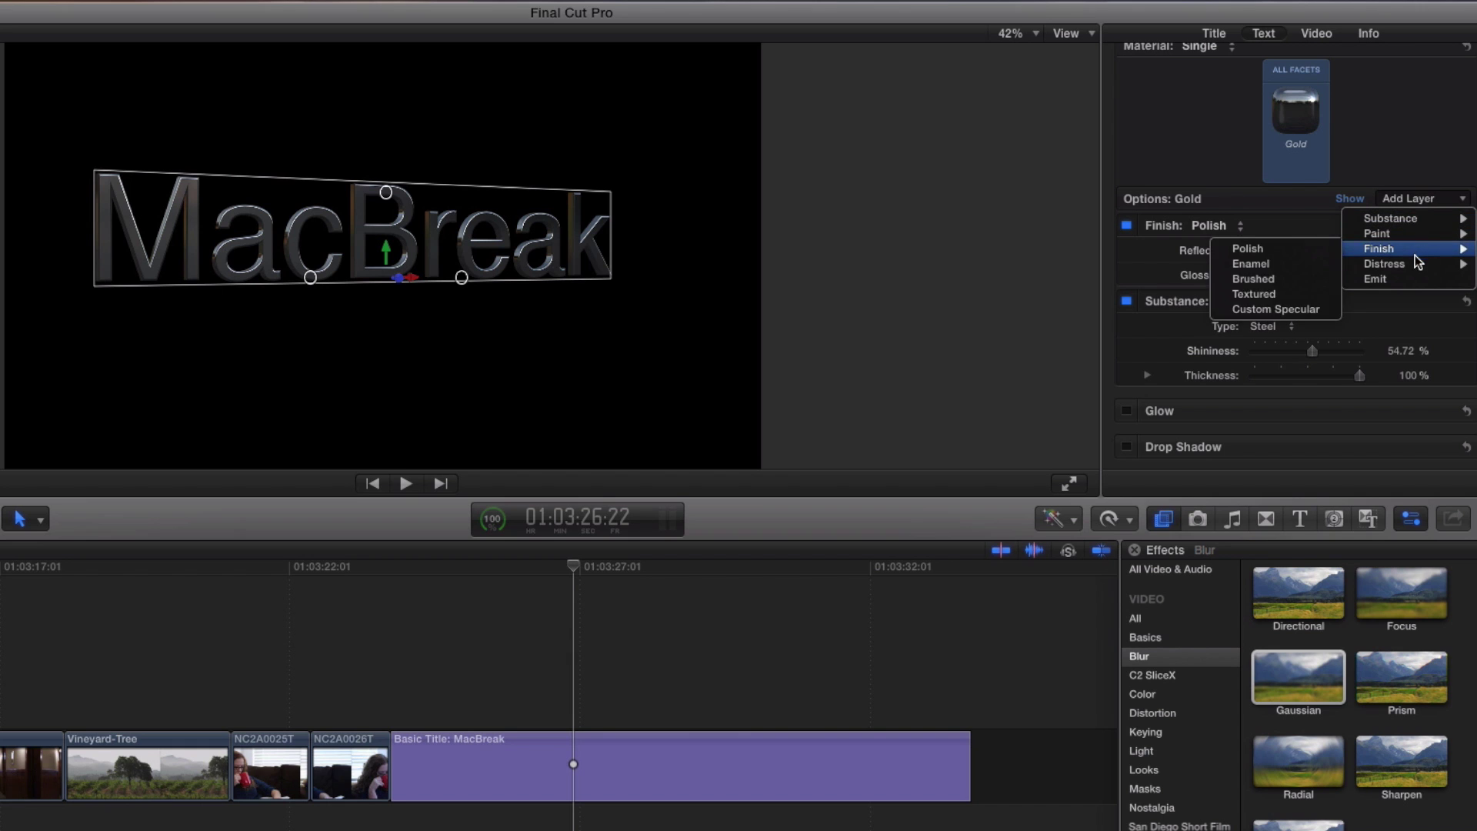
mouse_move(1412, 264)
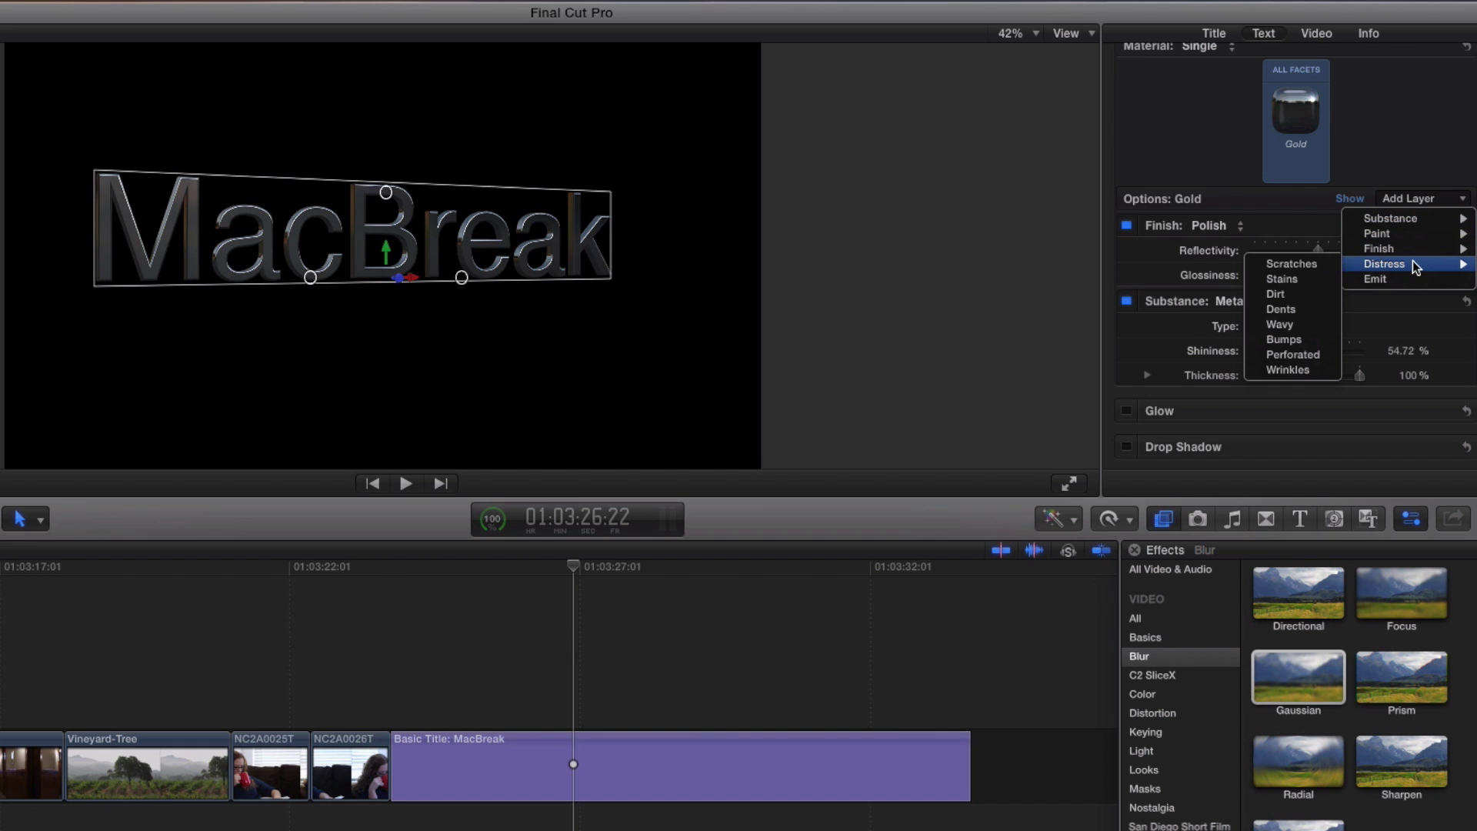
left_click(1313, 293)
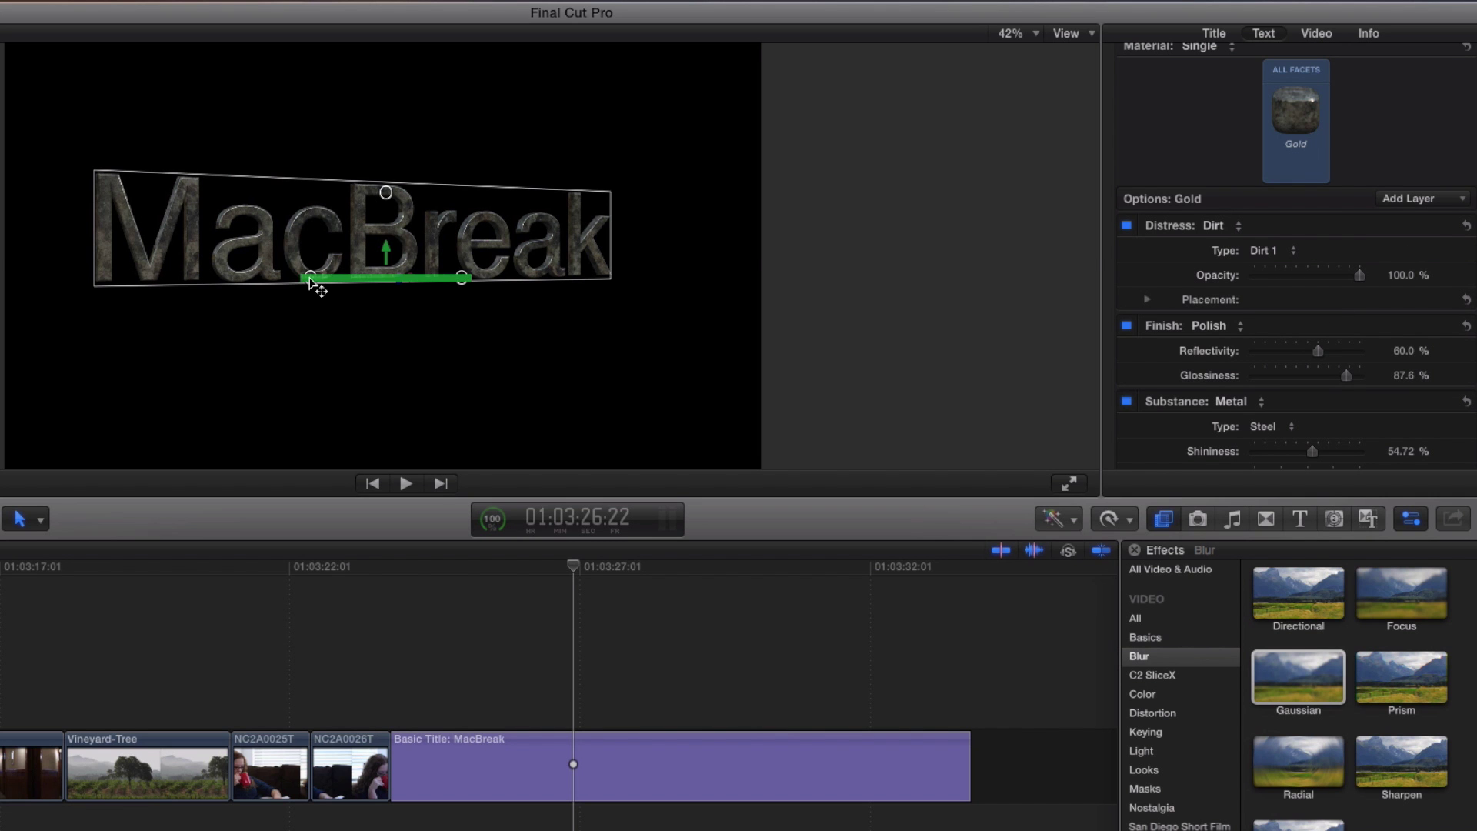
mouse_move(311, 278)
left_mouse_down()
mouse_move(388, 283)
mouse_move(283, 279)
mouse_move(311, 278)
left_mouse_up()
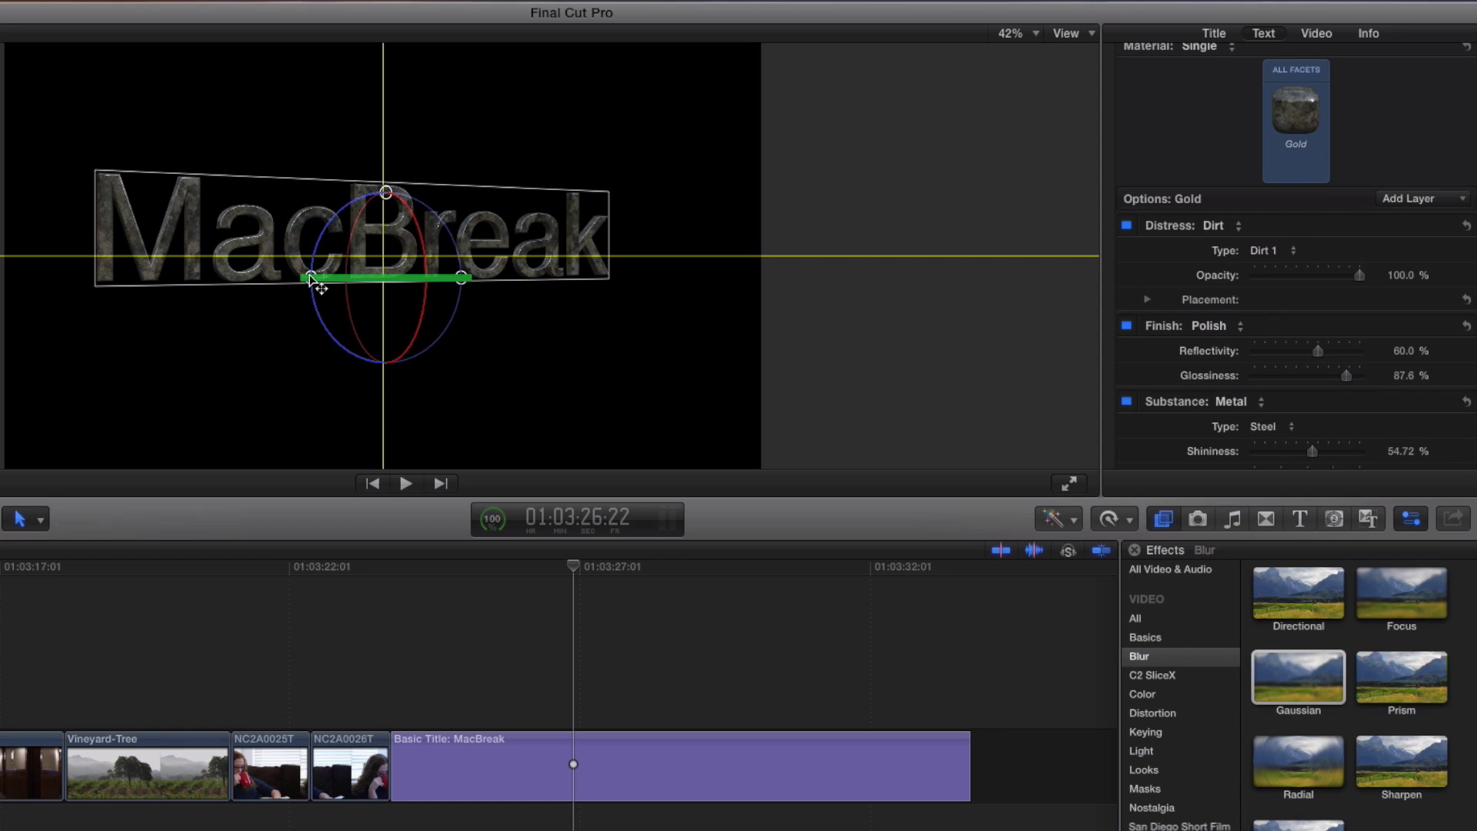
left_click_drag(311, 279, 307, 280)
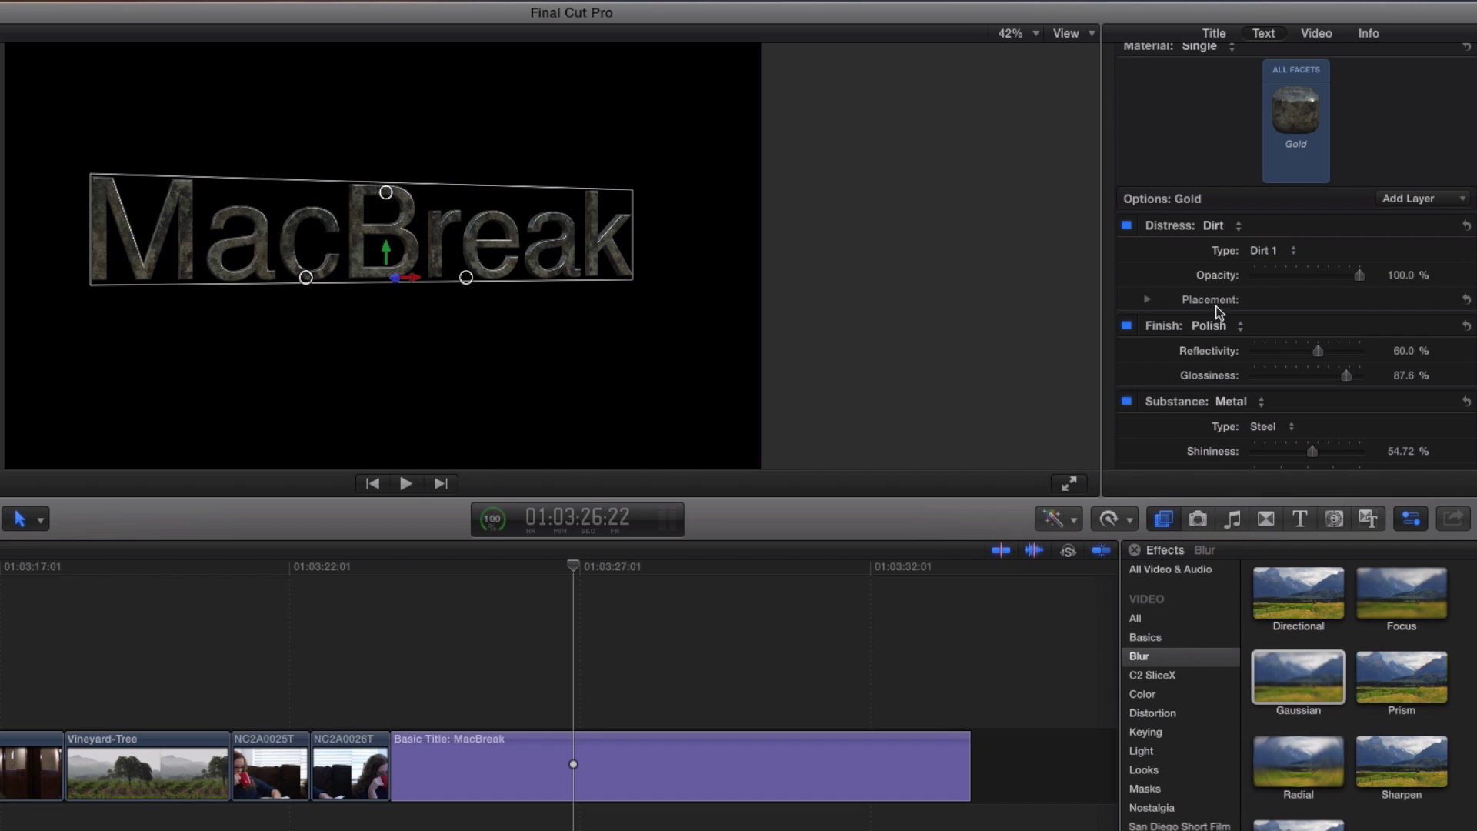
Switch the dirt texture to Dirt 3, keeping opacity at 100%.
left_click(1285, 254)
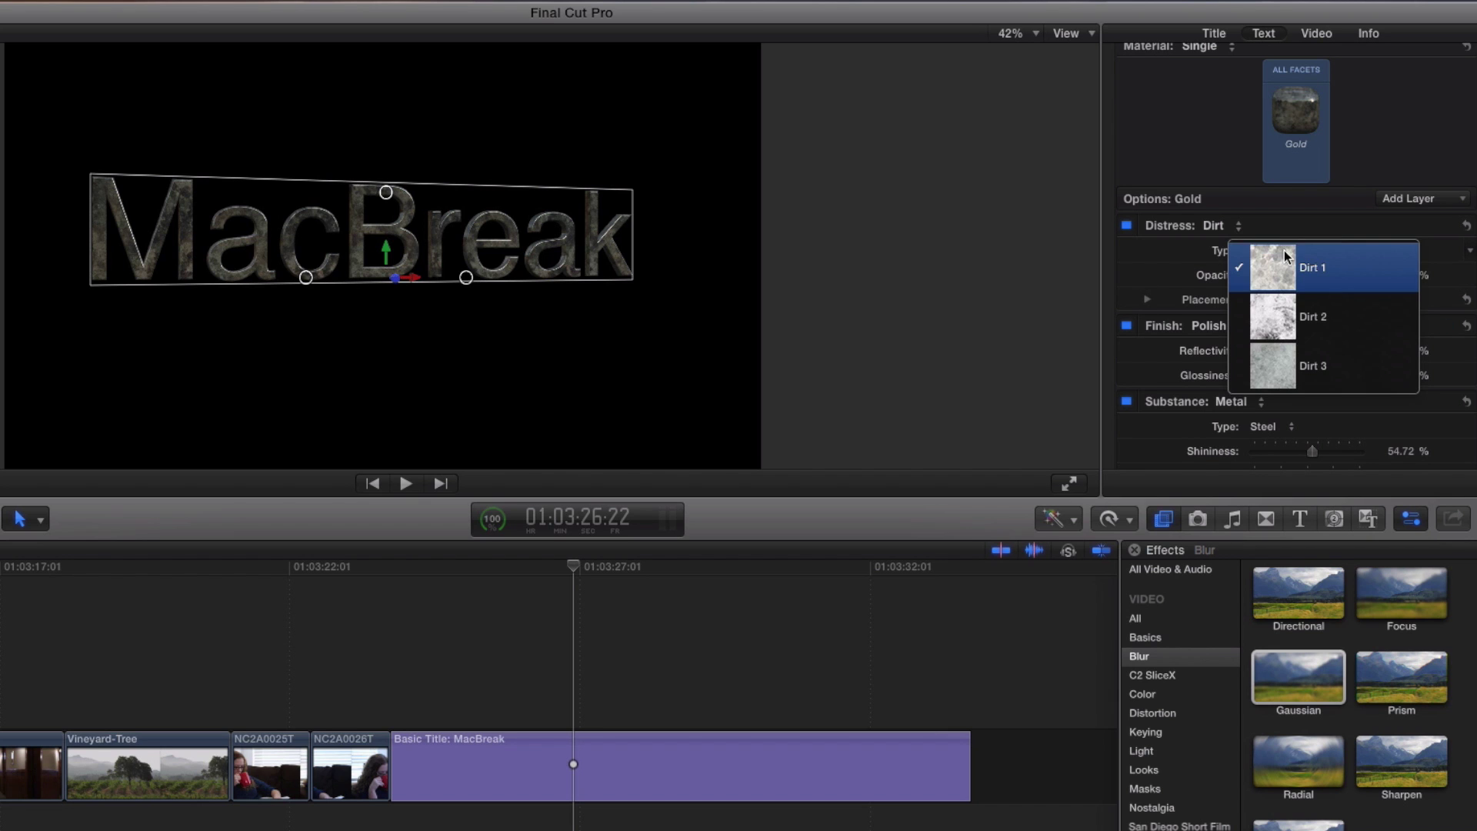
left_click(1291, 359)
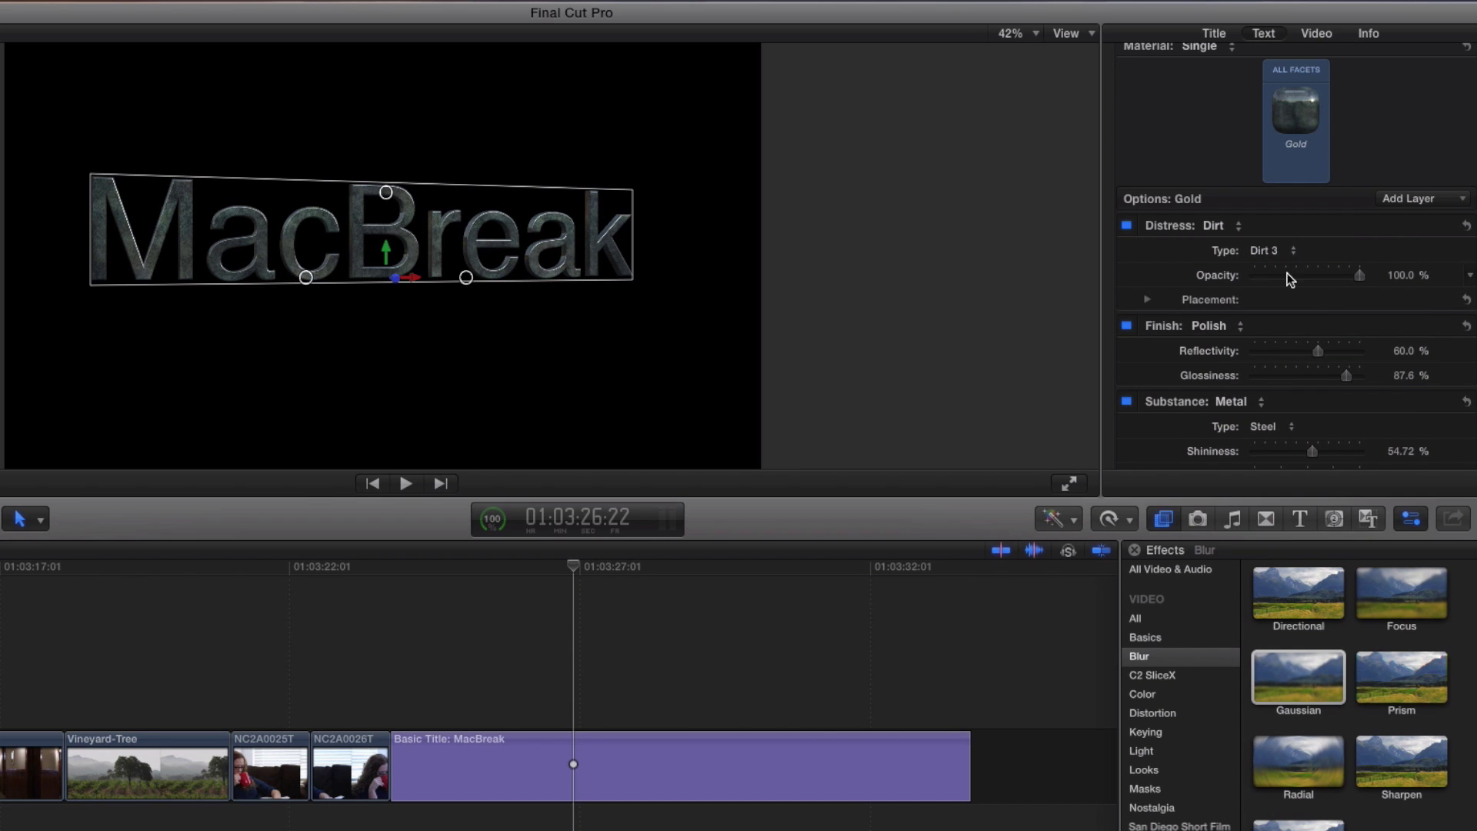
left_click_drag(1316, 274, 1363, 279)
Keep dirt on the whole object and offset its position to 60 px, 21 px.
left_click(1148, 298)
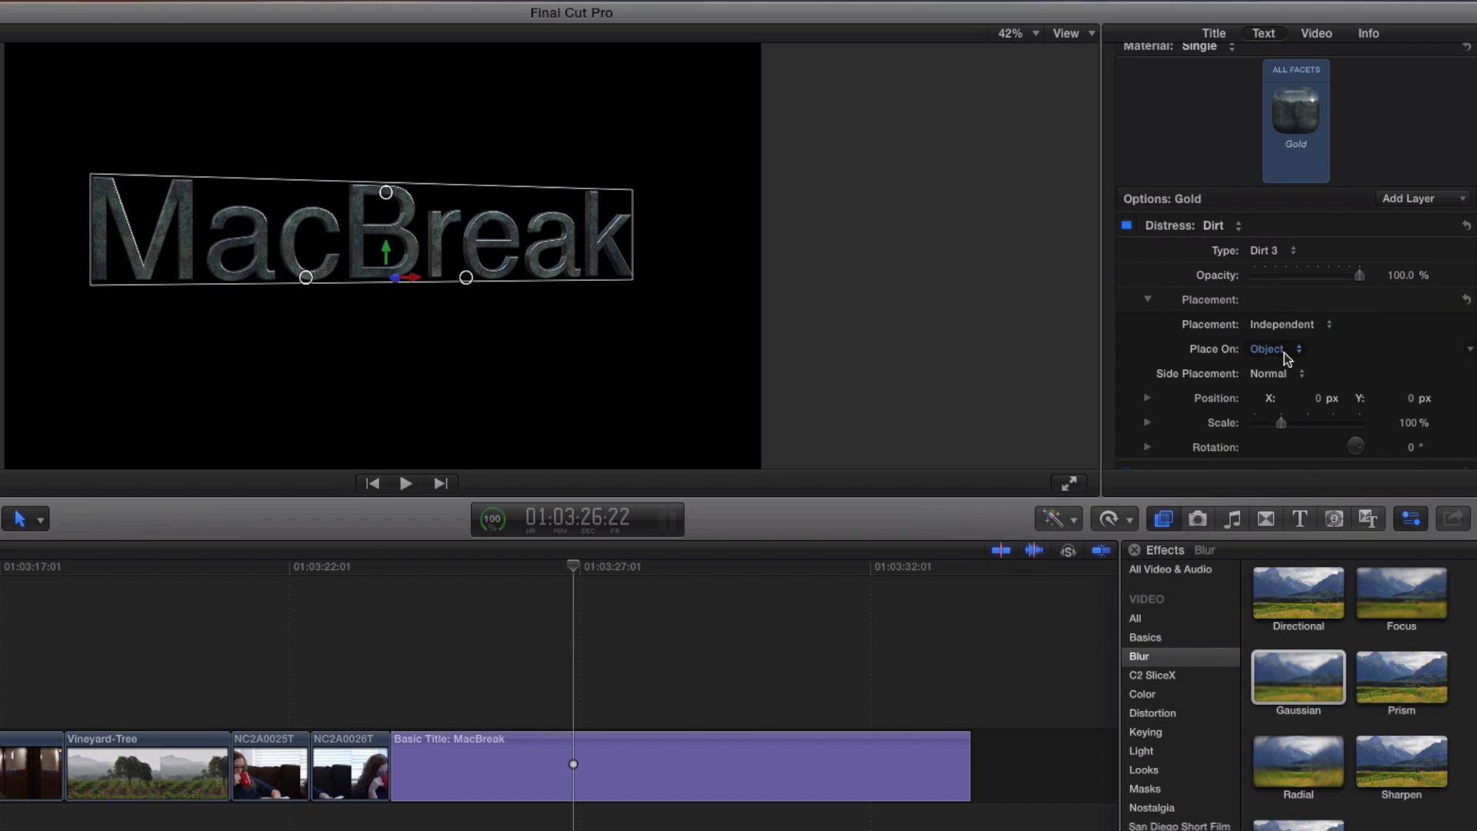
left_click(1285, 353)
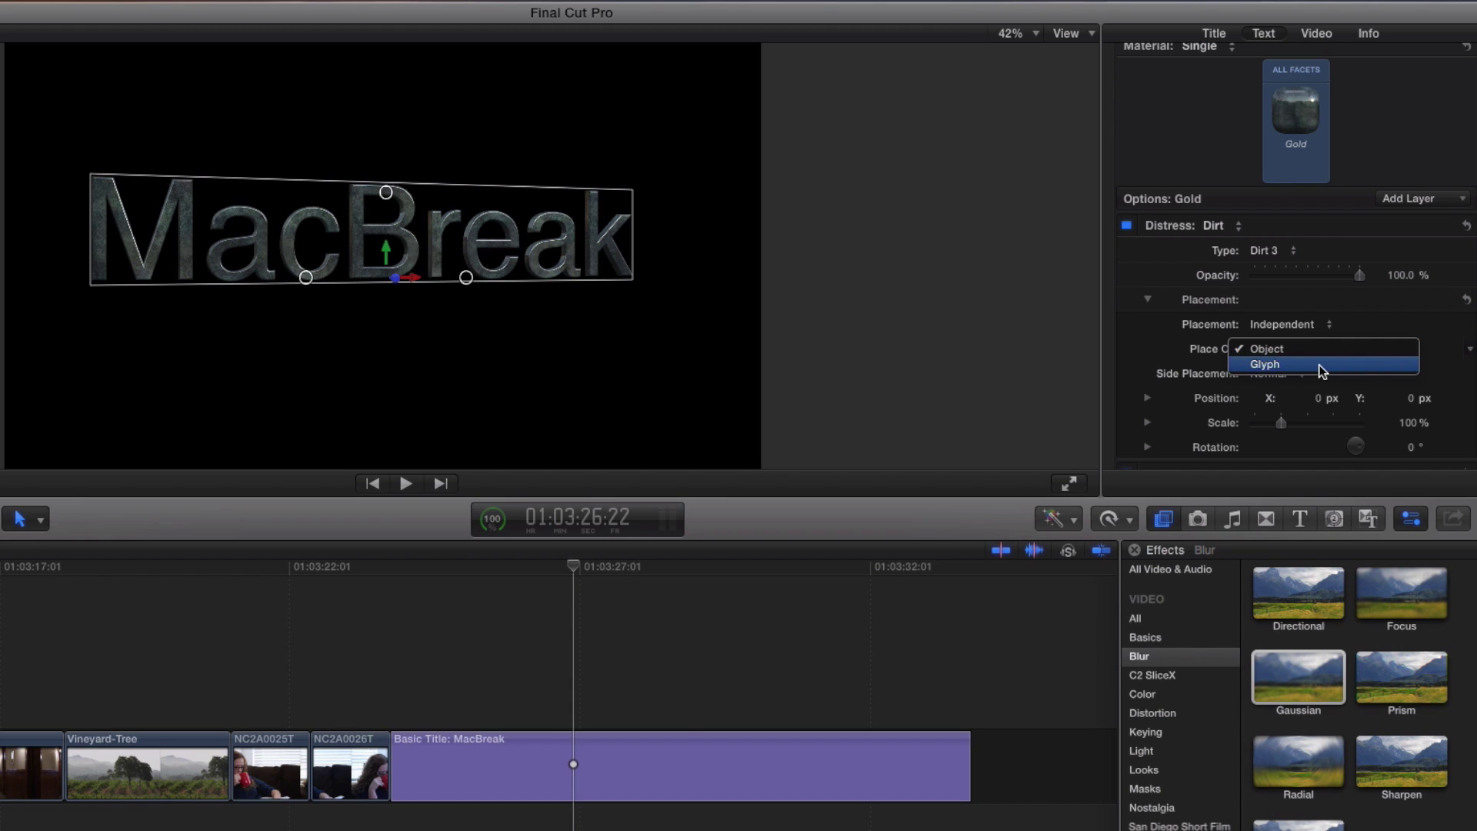
left_click(1323, 354)
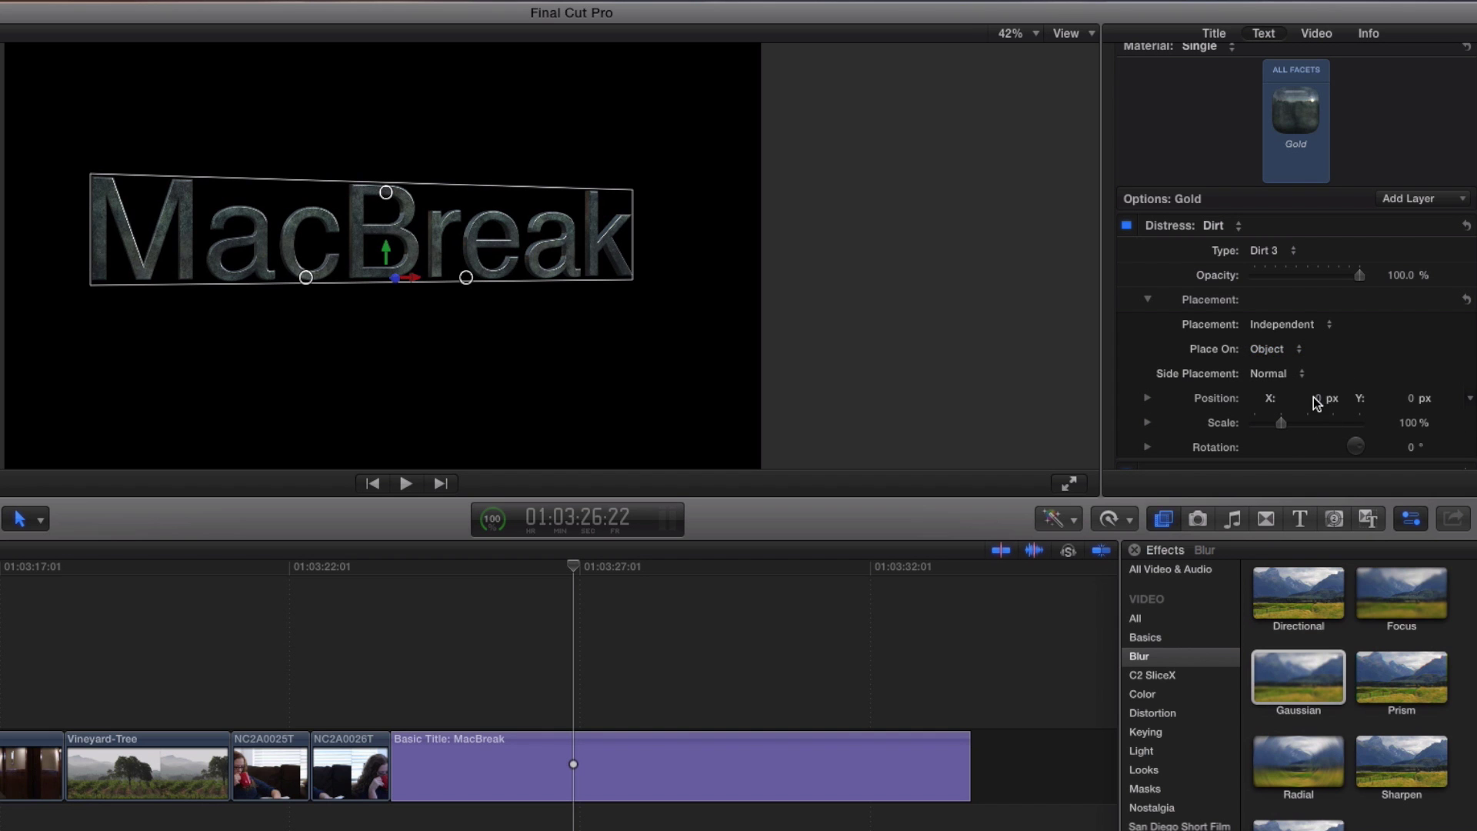
left_click_drag(1317, 398, 1310, 397)
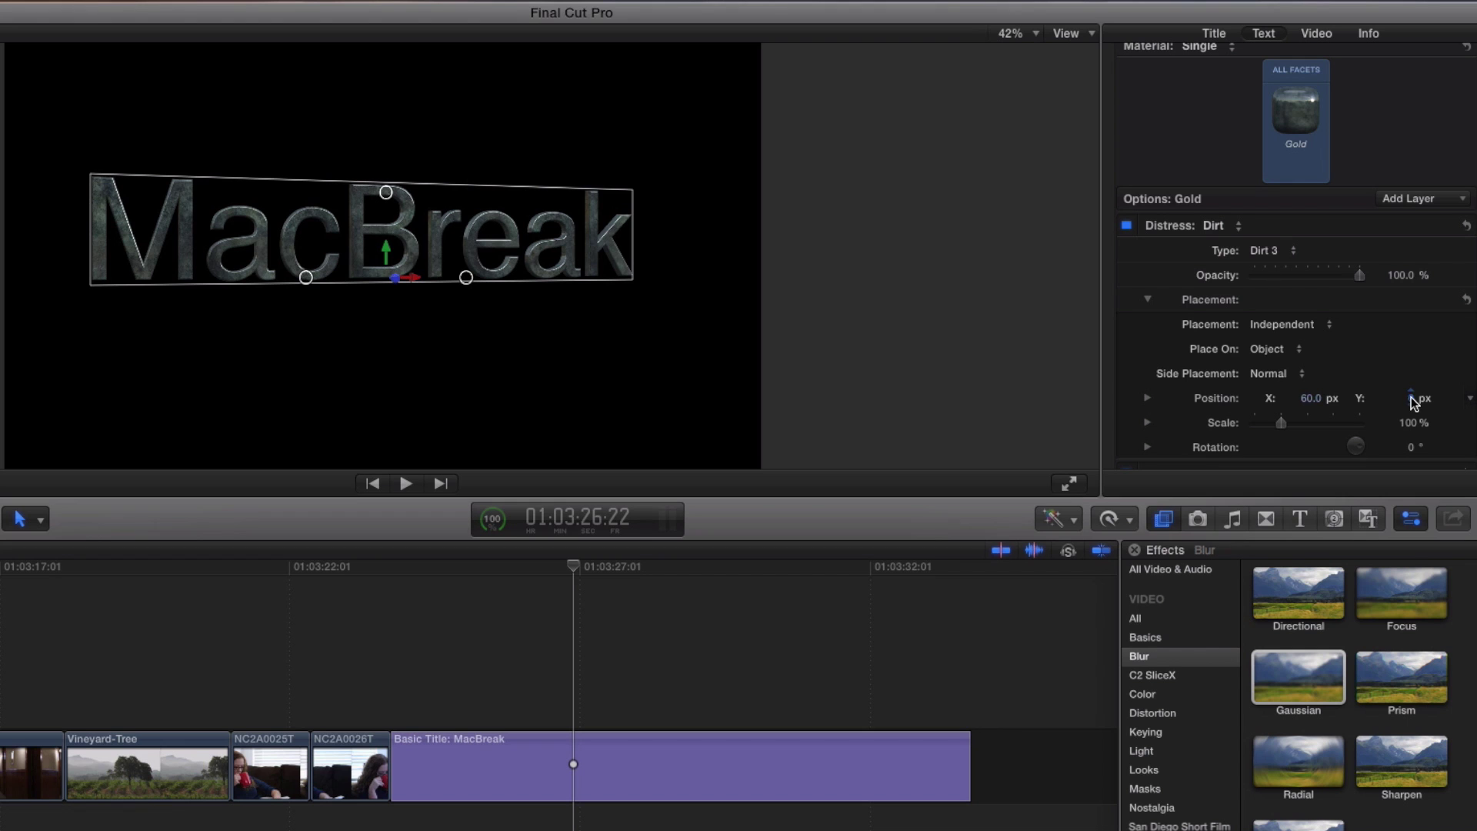
left_click_drag(1412, 398, 1363, 446)
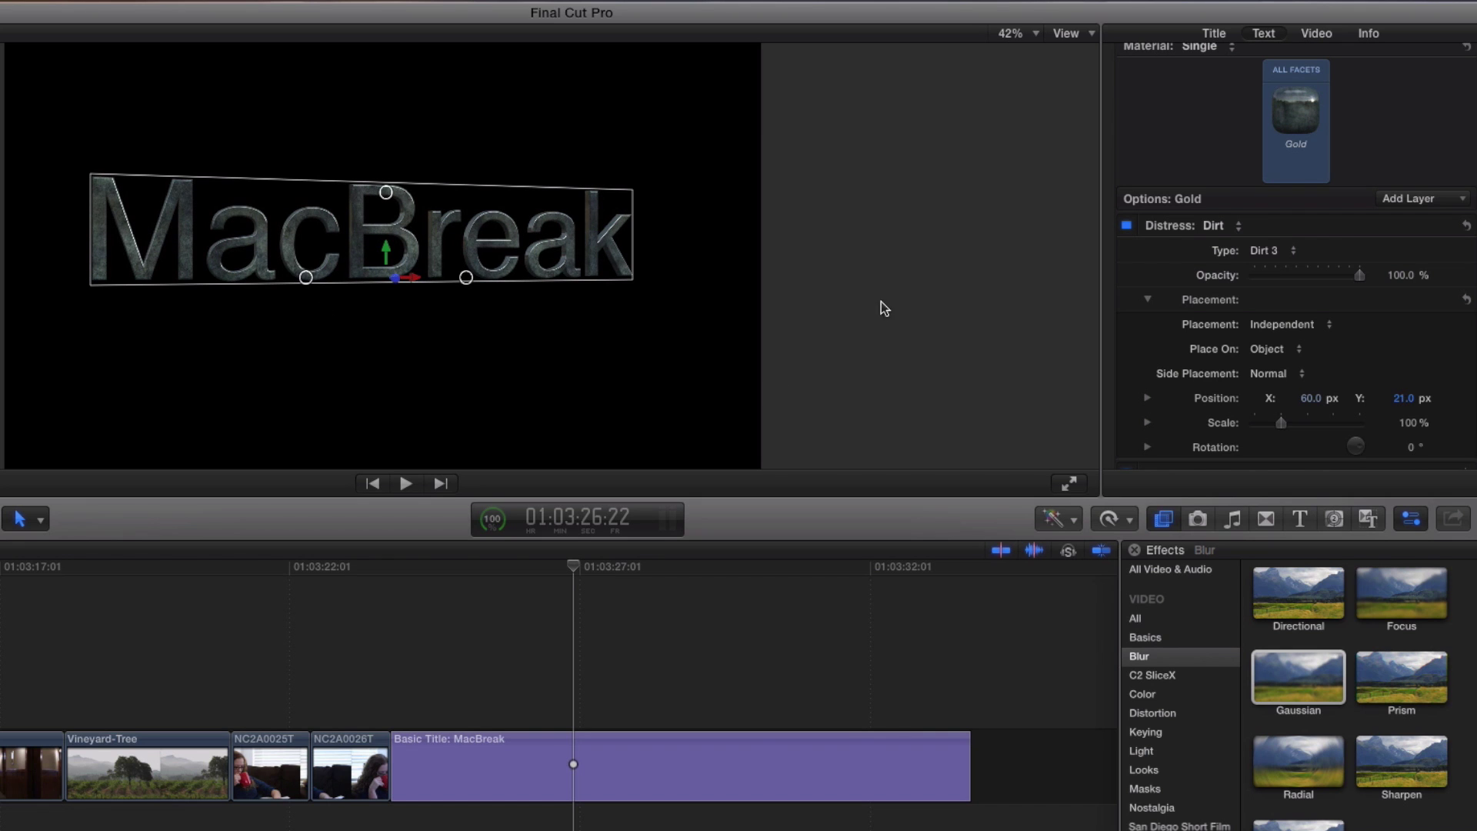
left_click(1148, 300)
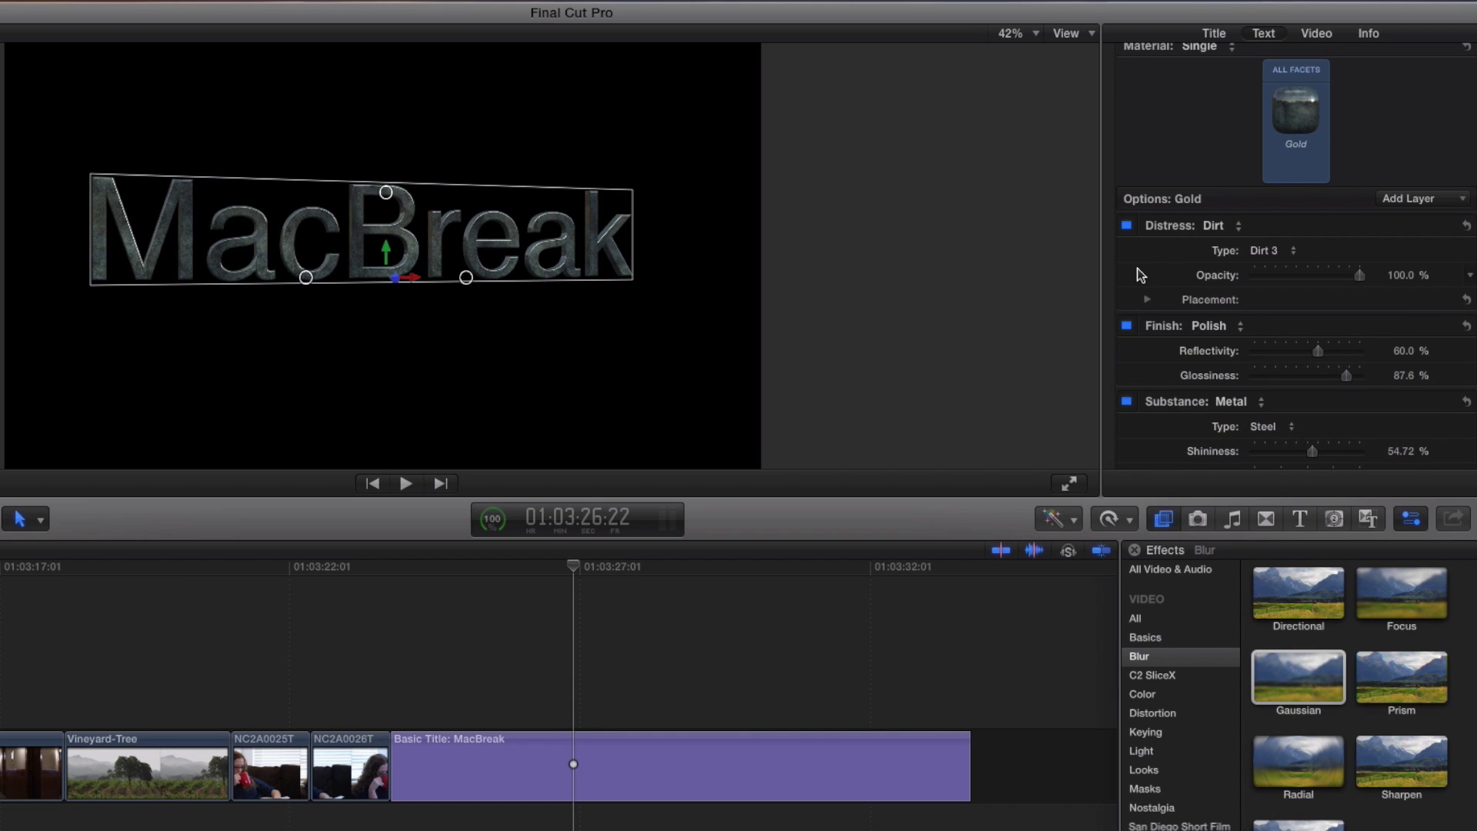
left_click(1127, 226)
left_click(1127, 226)
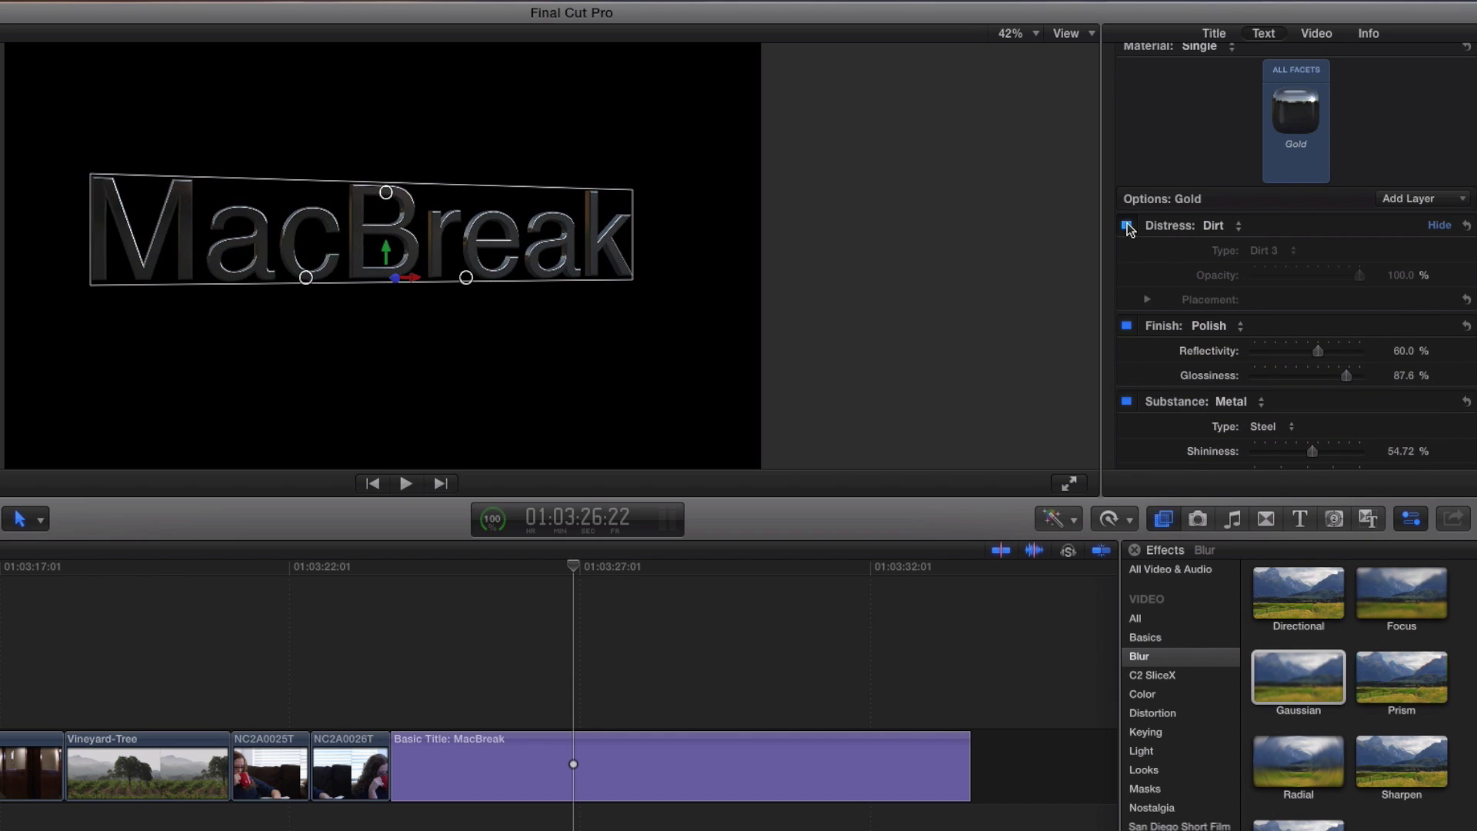
left_click(1127, 226)
left_click(1127, 226)
left_click(1127, 327)
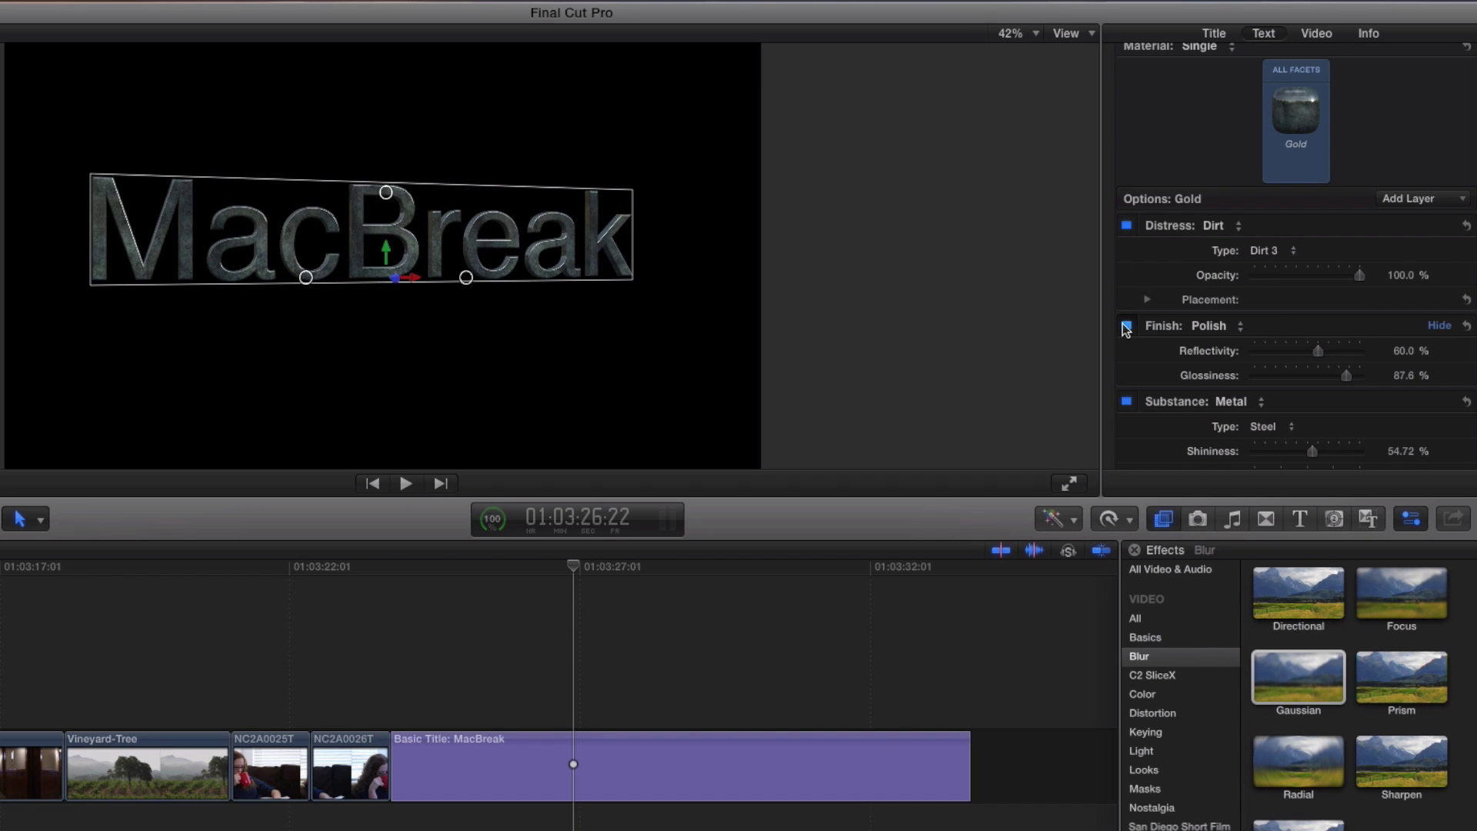
left_click(1127, 326)
left_click(1128, 326)
left_click(1127, 326)
left_click(1127, 226)
left_click(1126, 326)
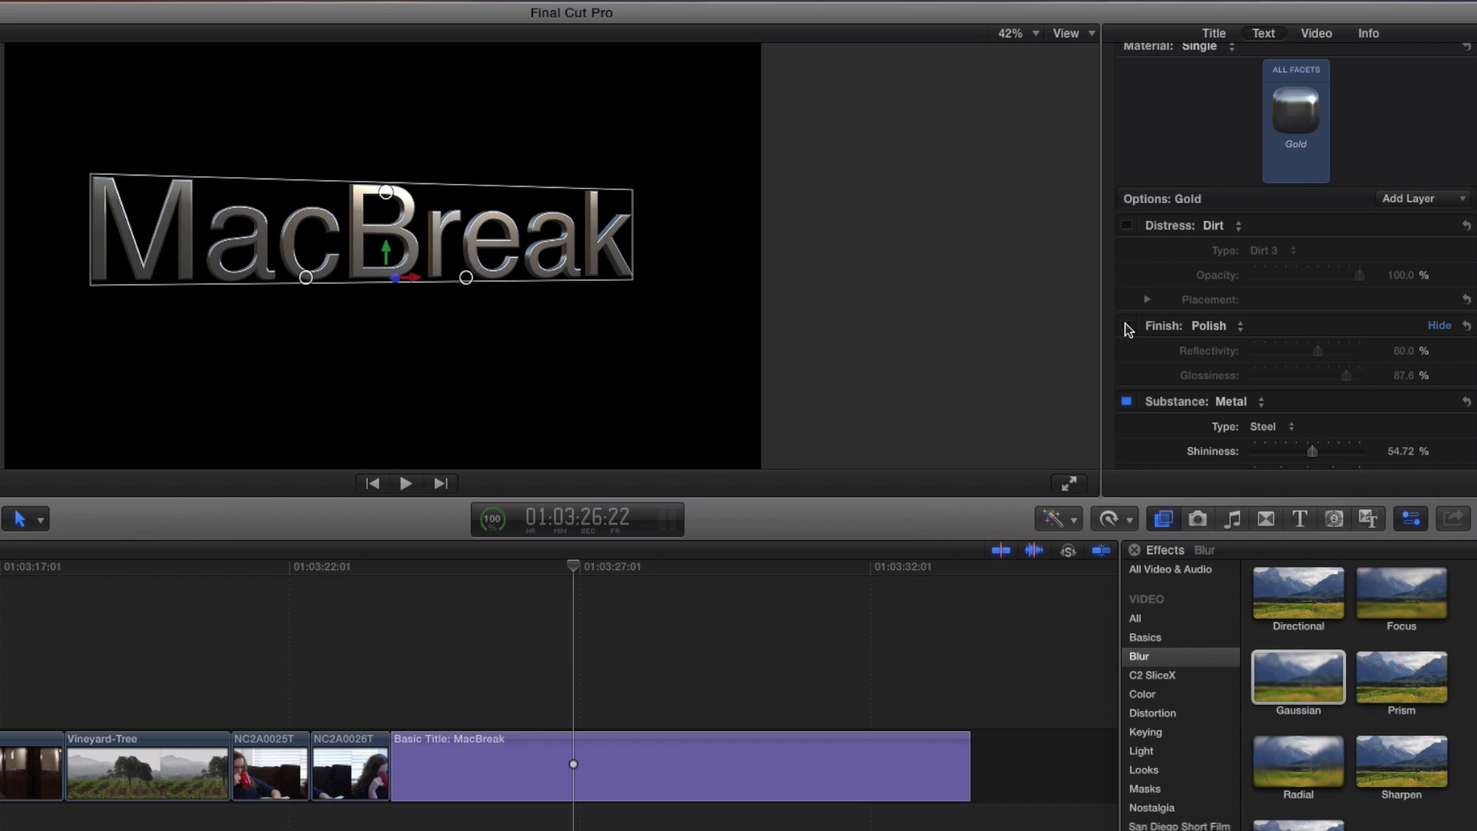
left_click(1126, 326)
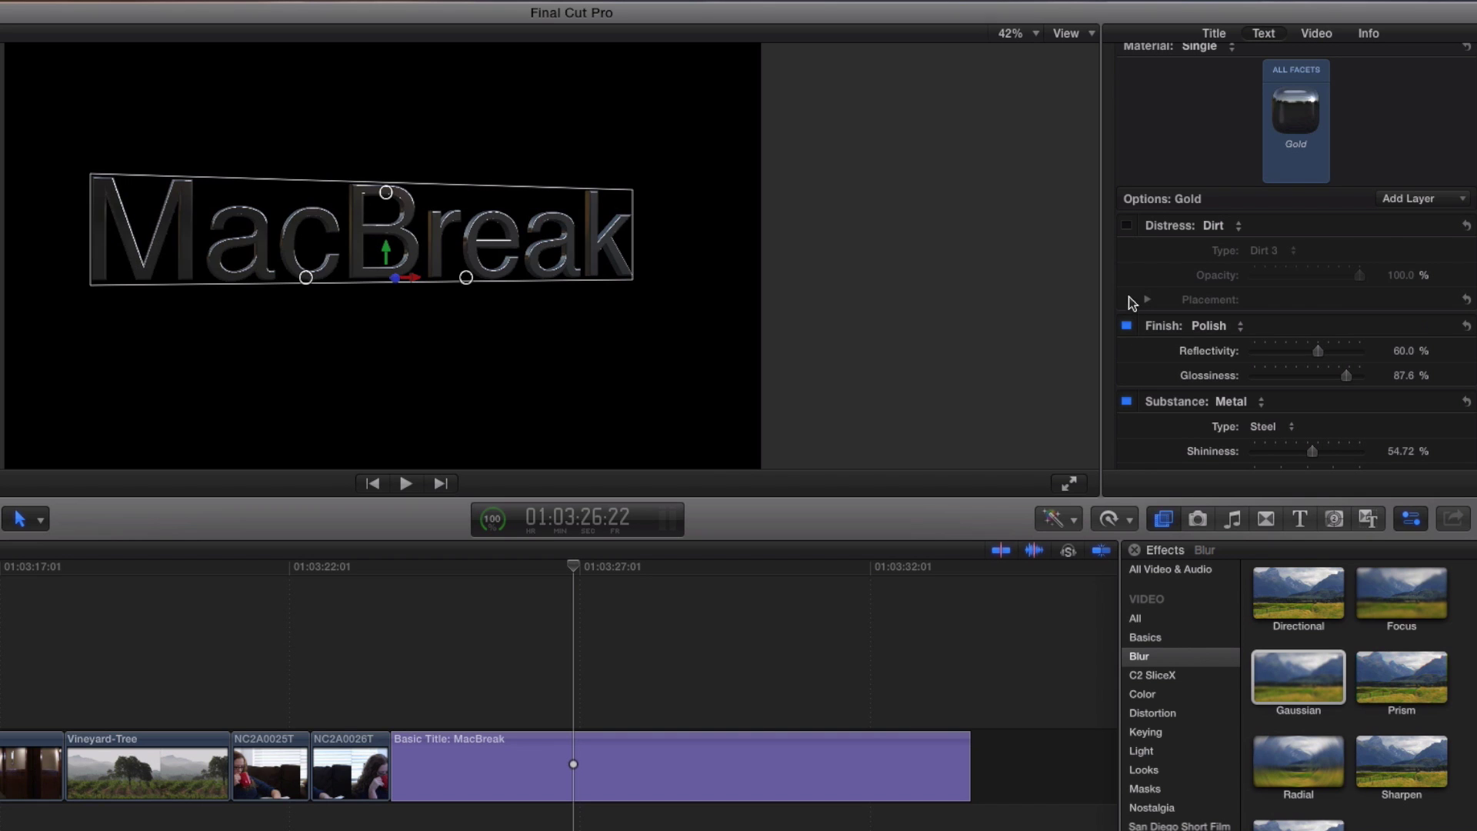
left_click(1127, 226)
left_click(1127, 226)
left_click(1126, 326)
left_click(1127, 326)
left_click(1127, 226)
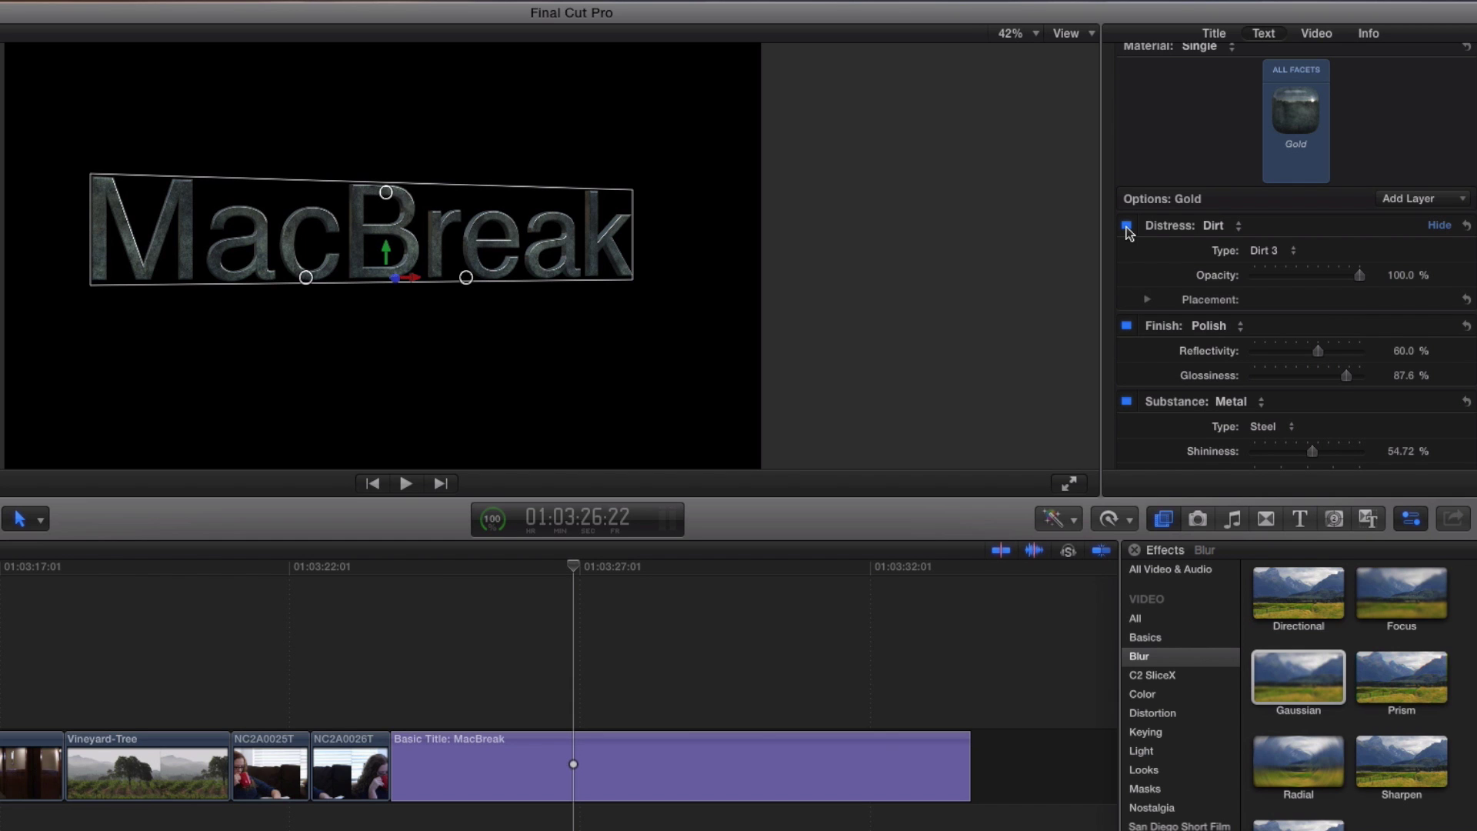
Save the current material as a preset named 'MBS Dirty Steel', then reopen the material library.
mouse_move(1296, 112)
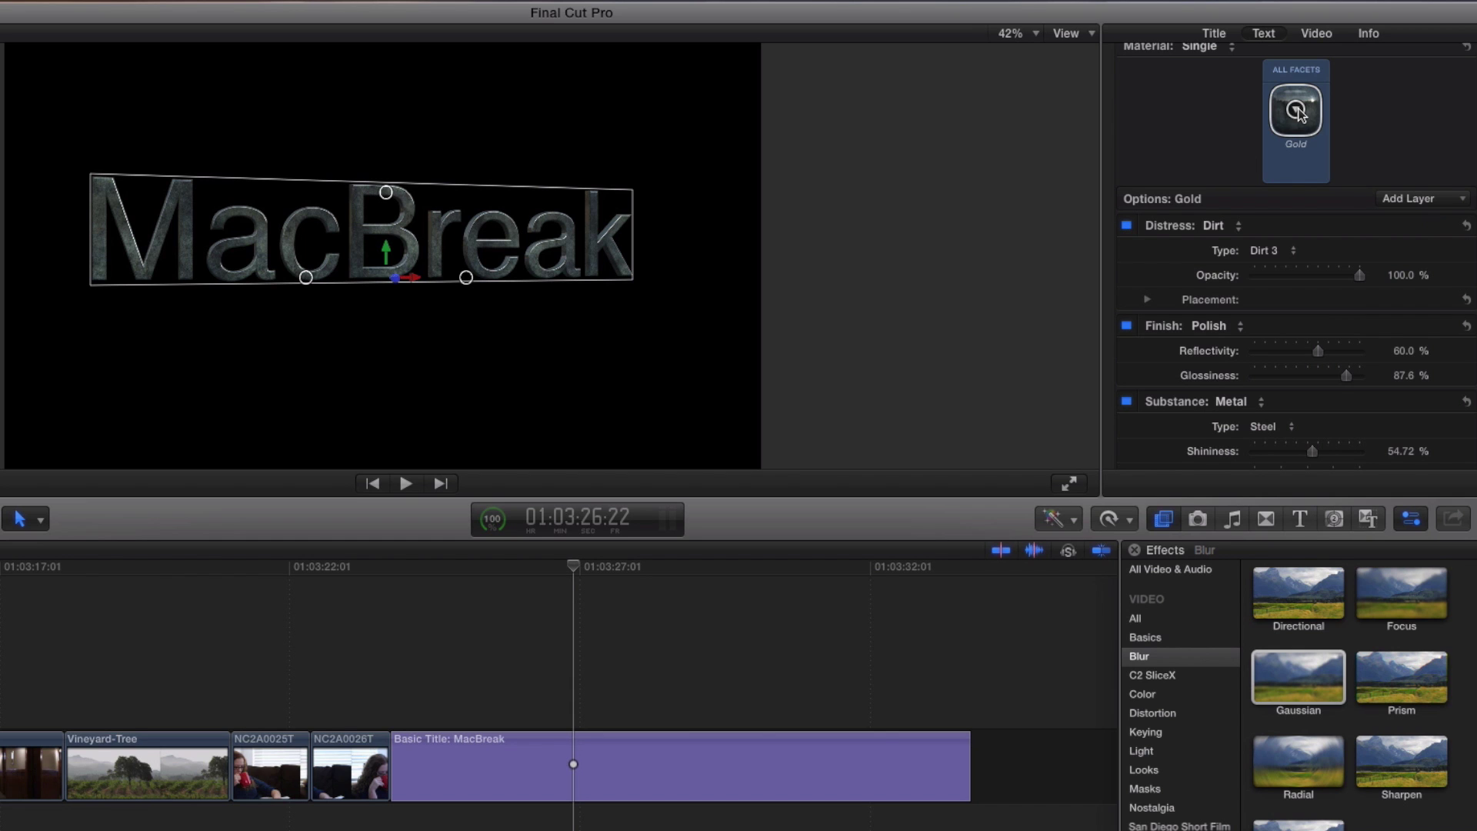
left_click(1297, 112)
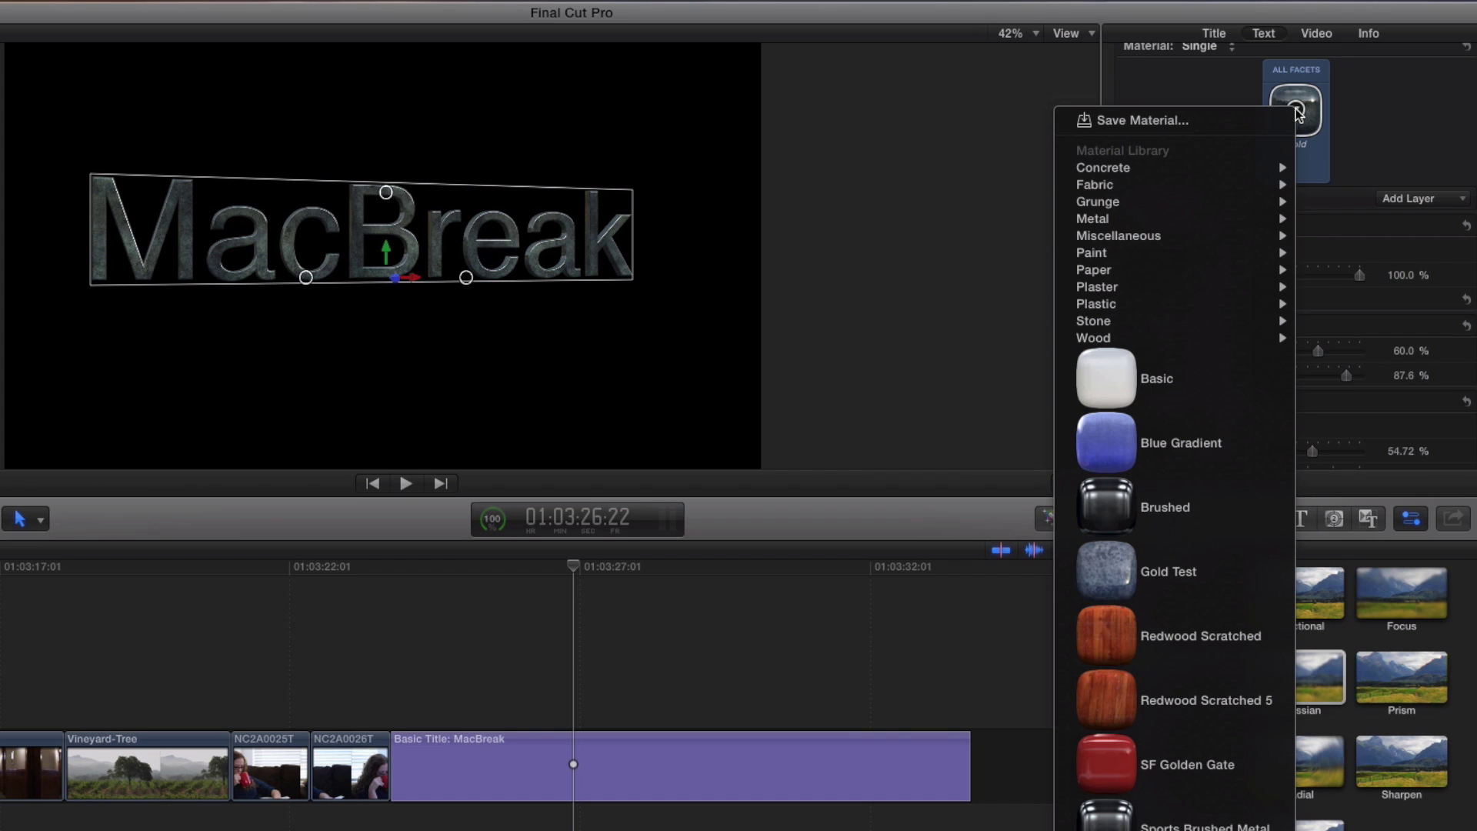
left_click(1171, 120)
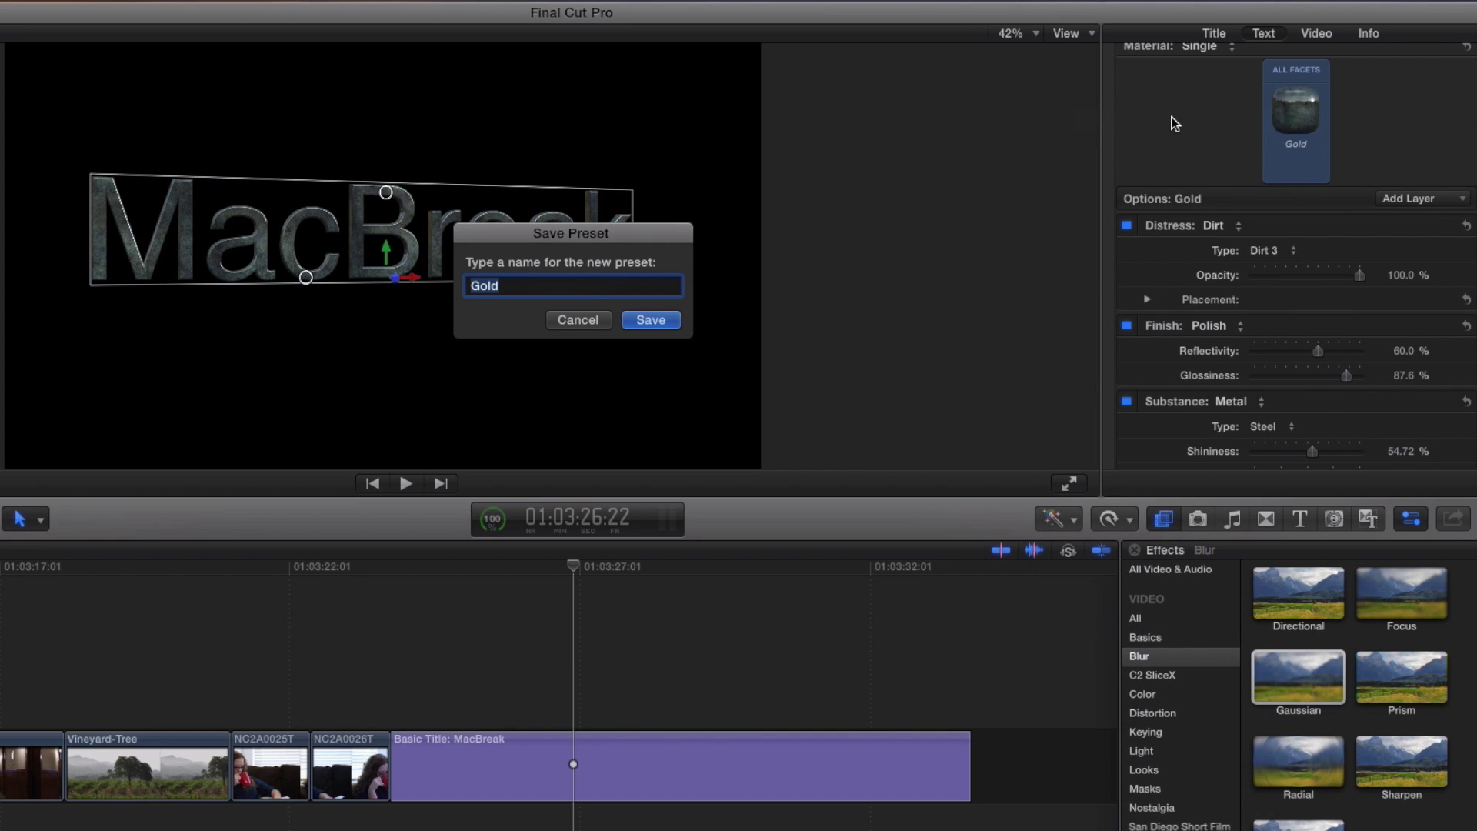
type("MBS Dirty Steel")
left_click(647, 319)
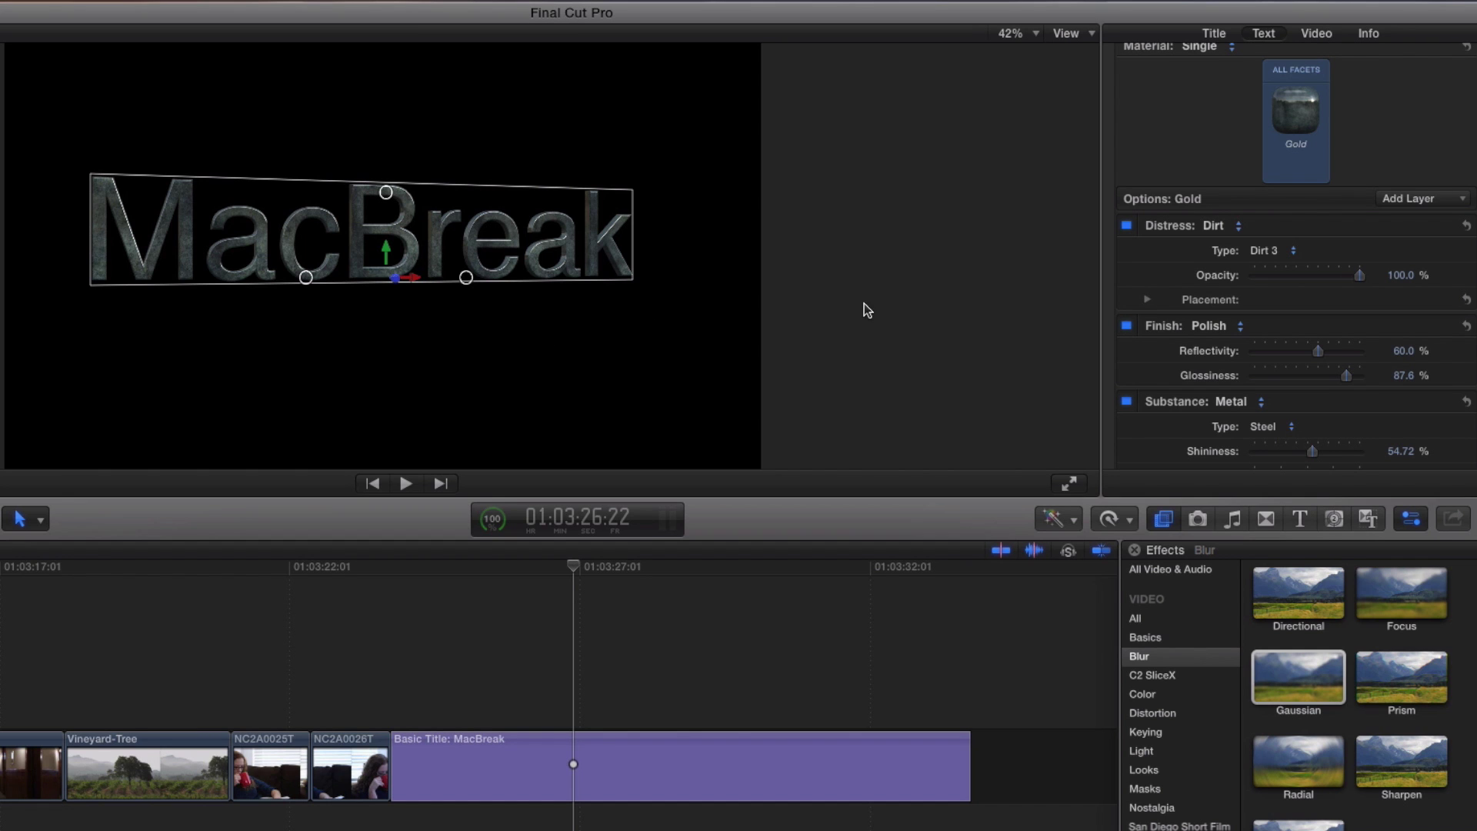
left_click(1296, 113)
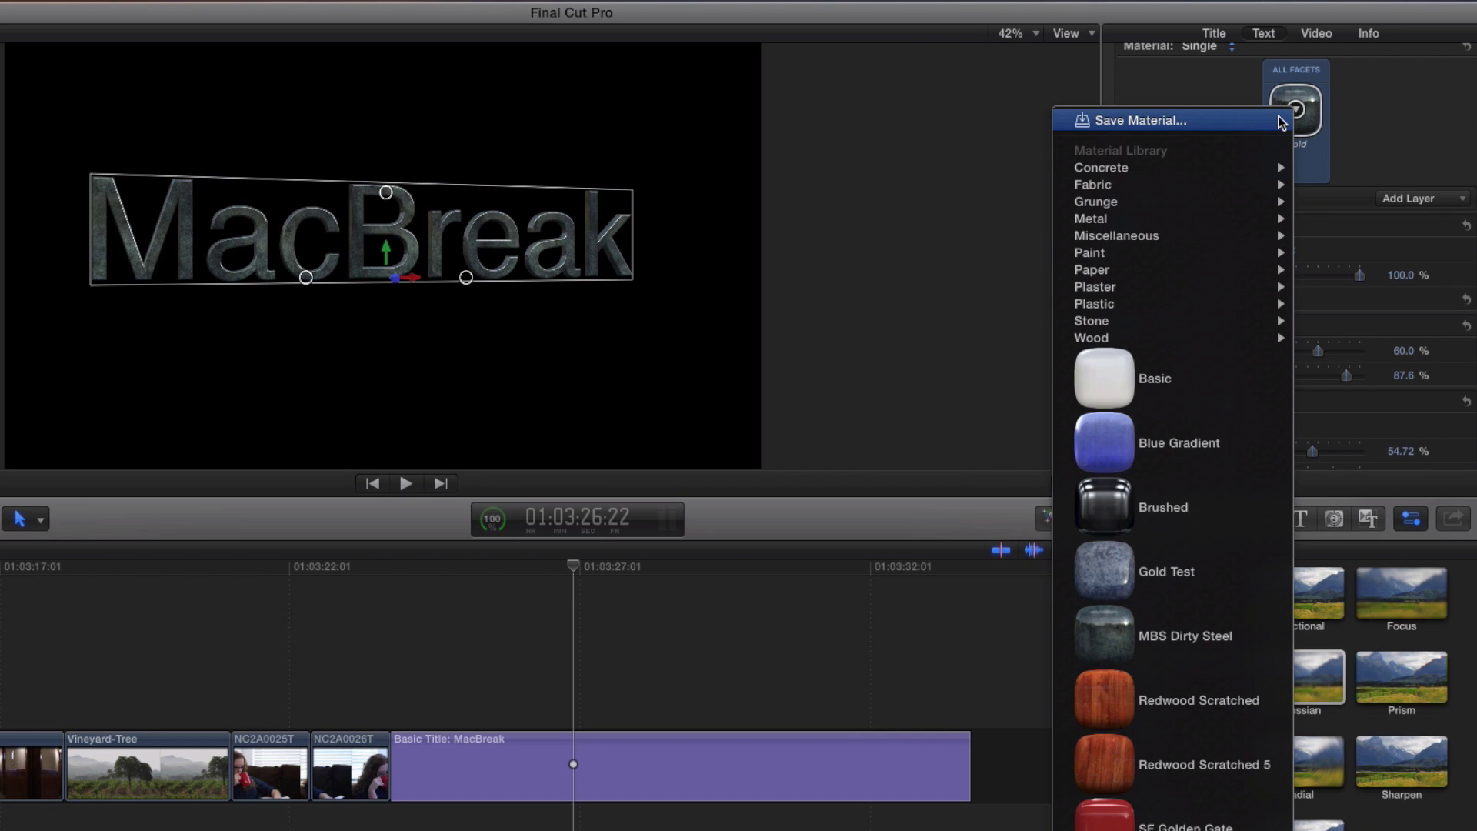
mouse_move(1185, 271)
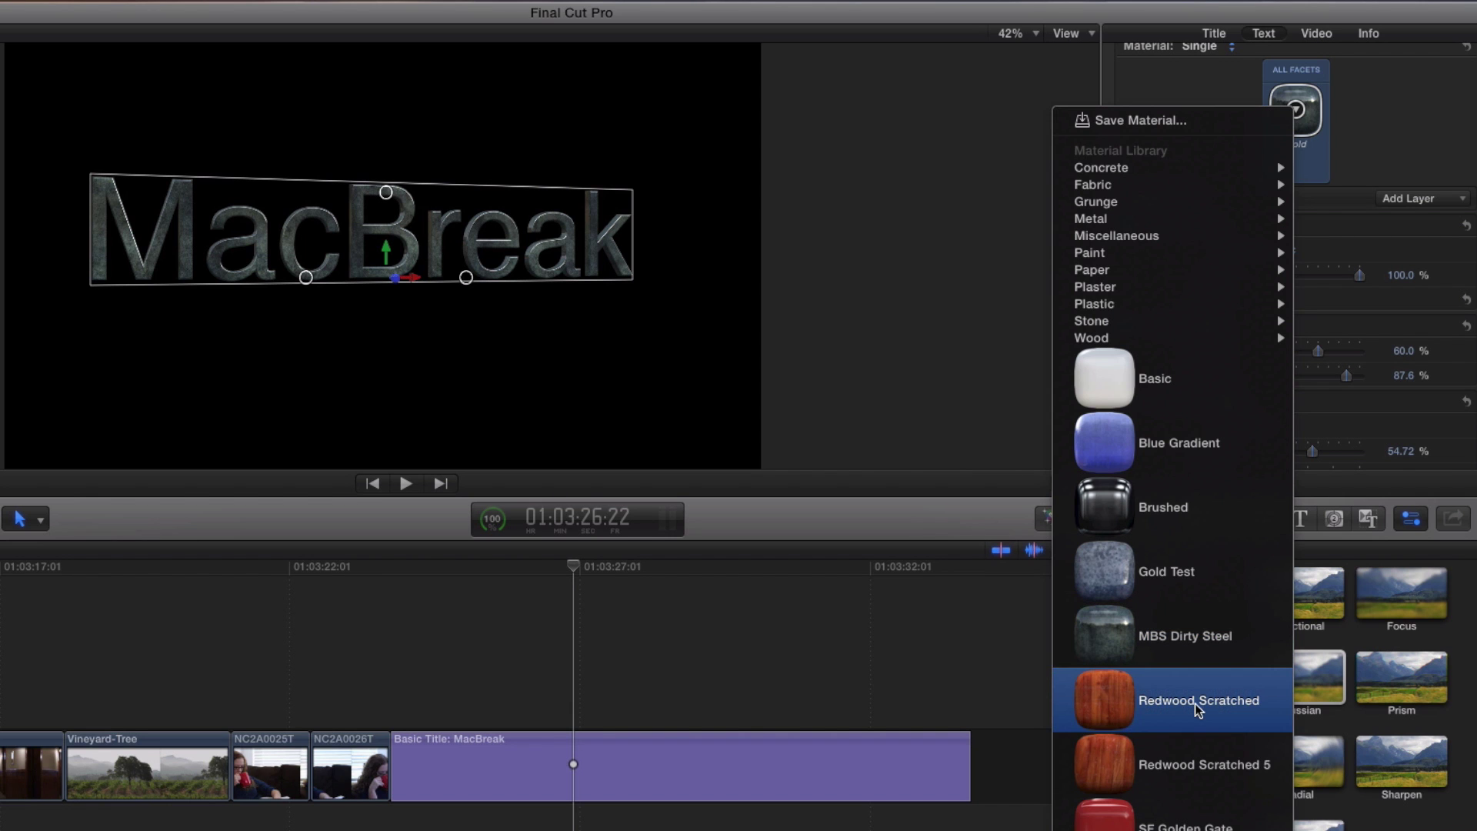
Confirm the Redwood Scratched material on MacBreak, then rotate and tilt the title to reveal its 3D depth.
key("Escape")
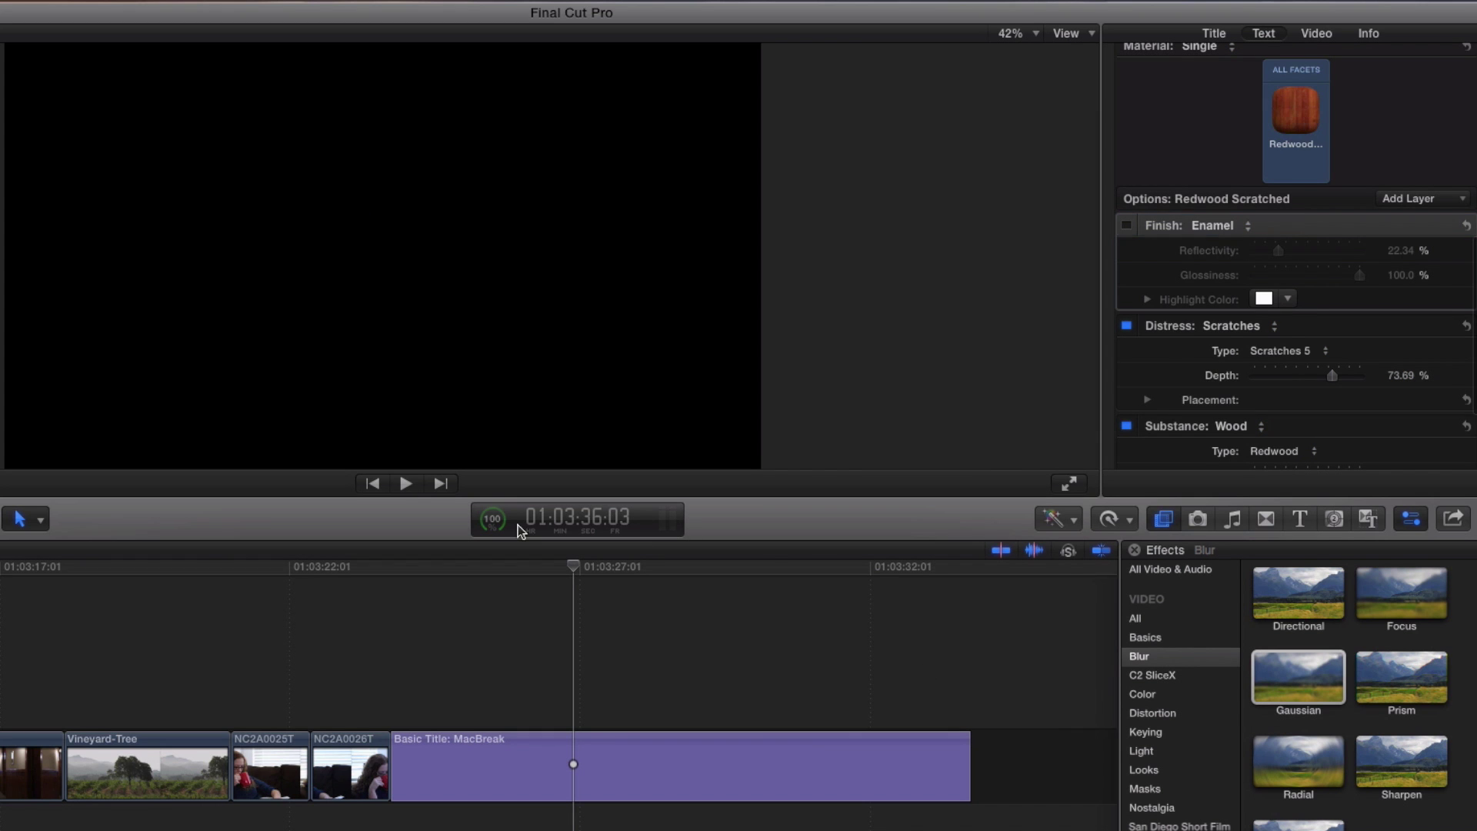
mouse_move(307, 280)
left_mouse_down()
mouse_move(389, 281)
mouse_move(317, 290)
left_mouse_up()
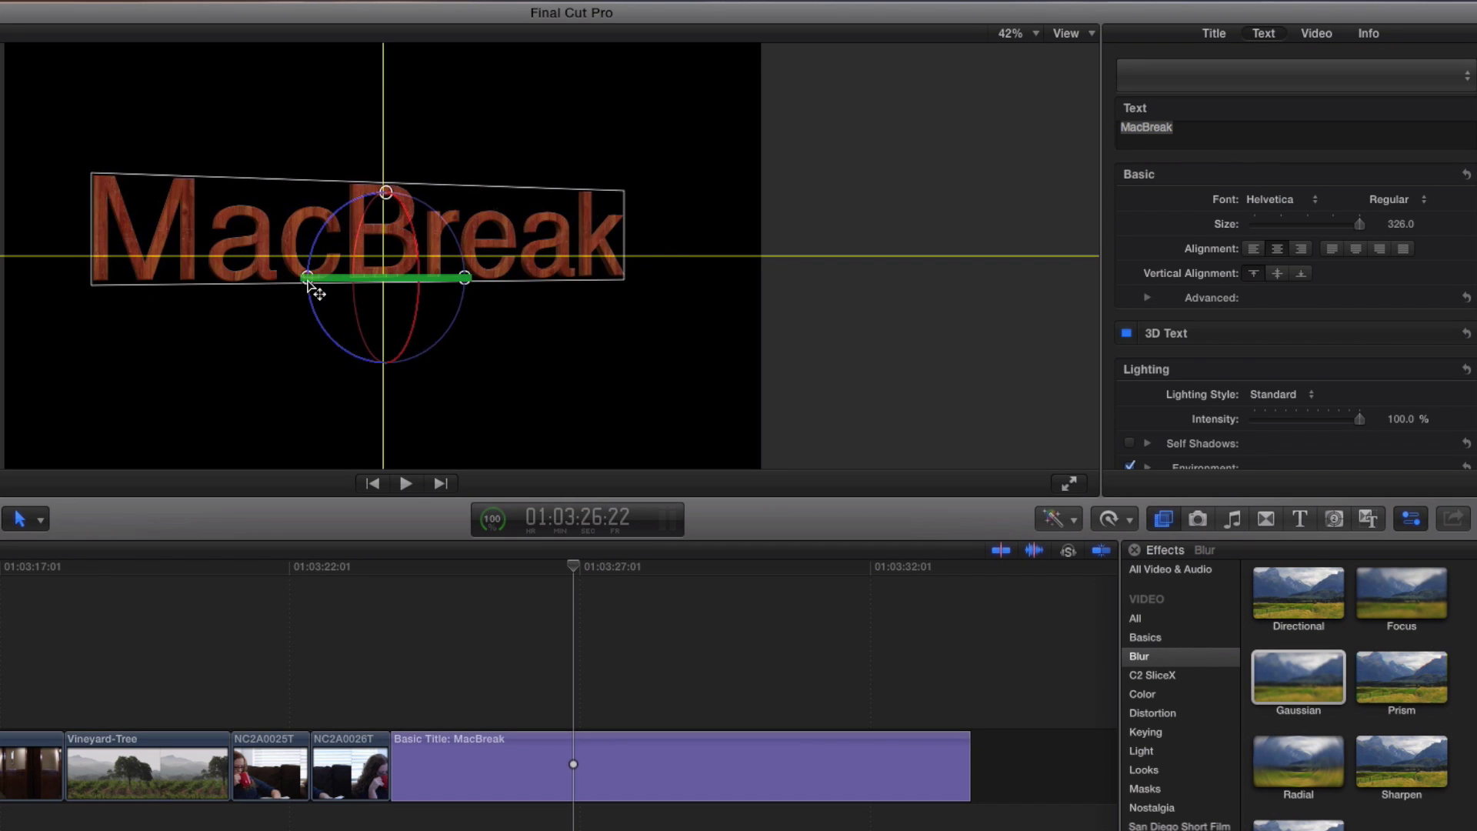
left_click_drag(799, 285, 800, 286)
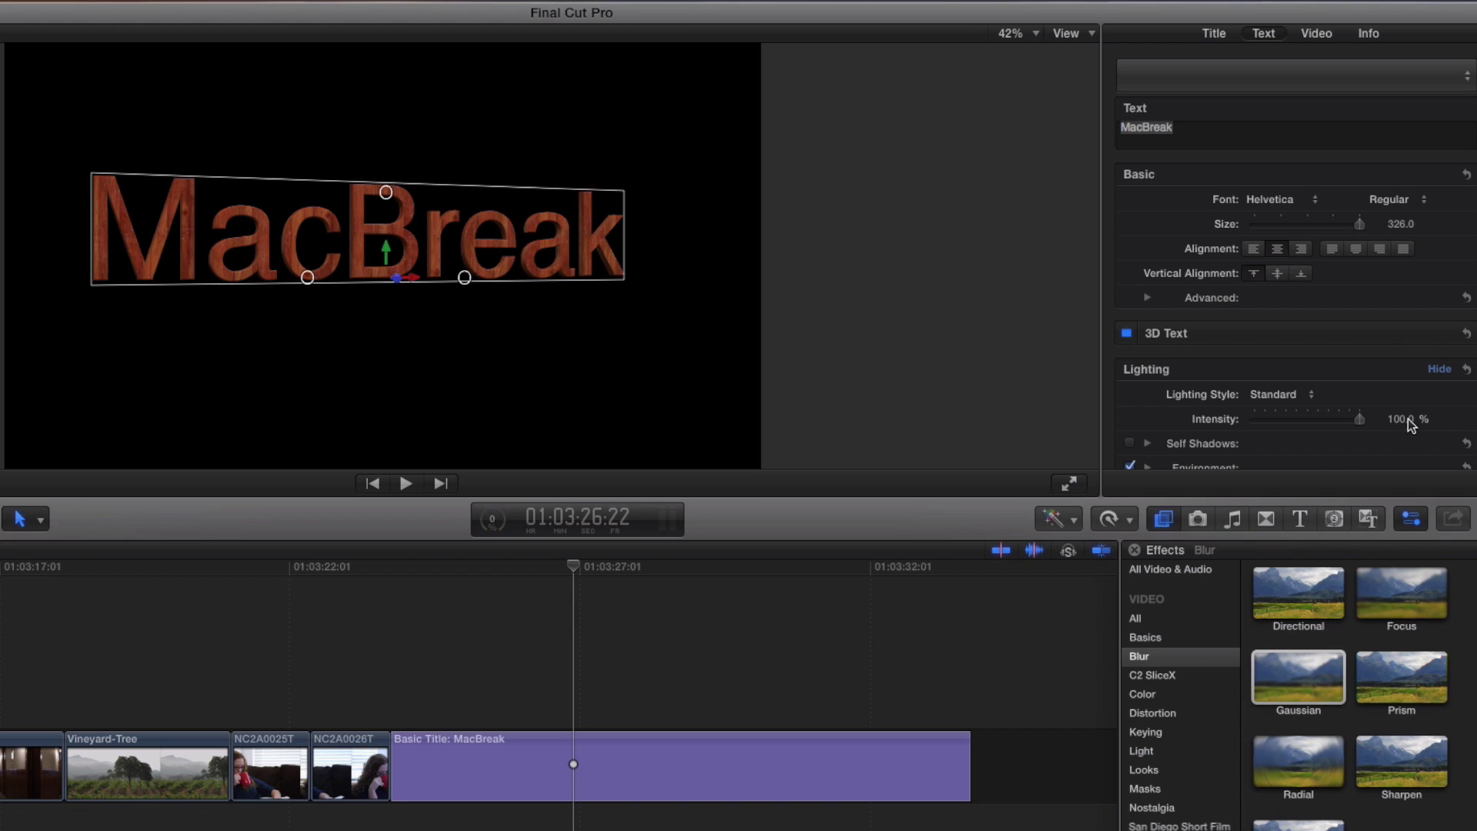
scroll(1327, 357, "down", 10)
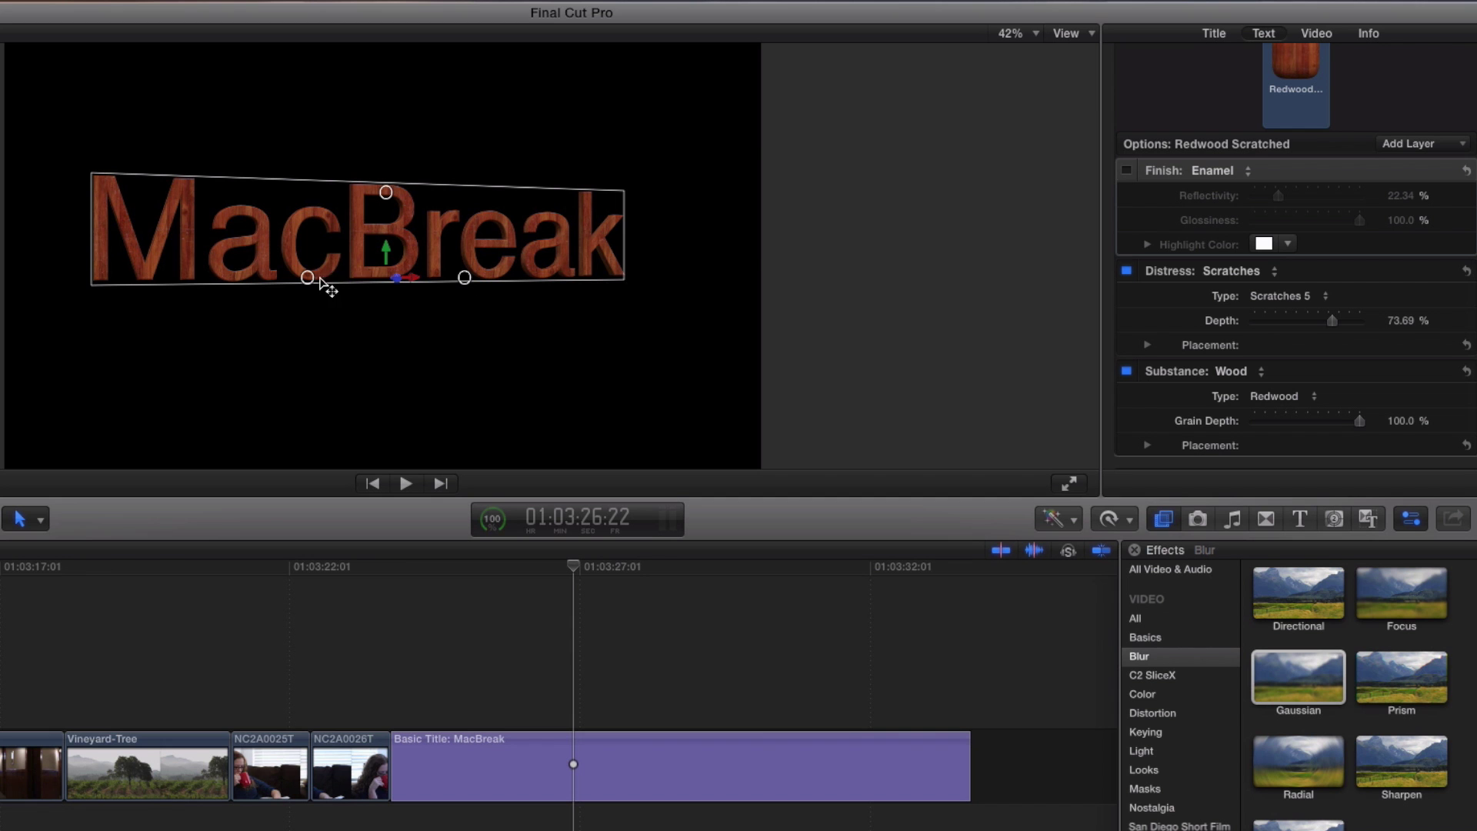
left_click_drag(319, 283, 334, 281)
key("super+equal")
key("super+equal")
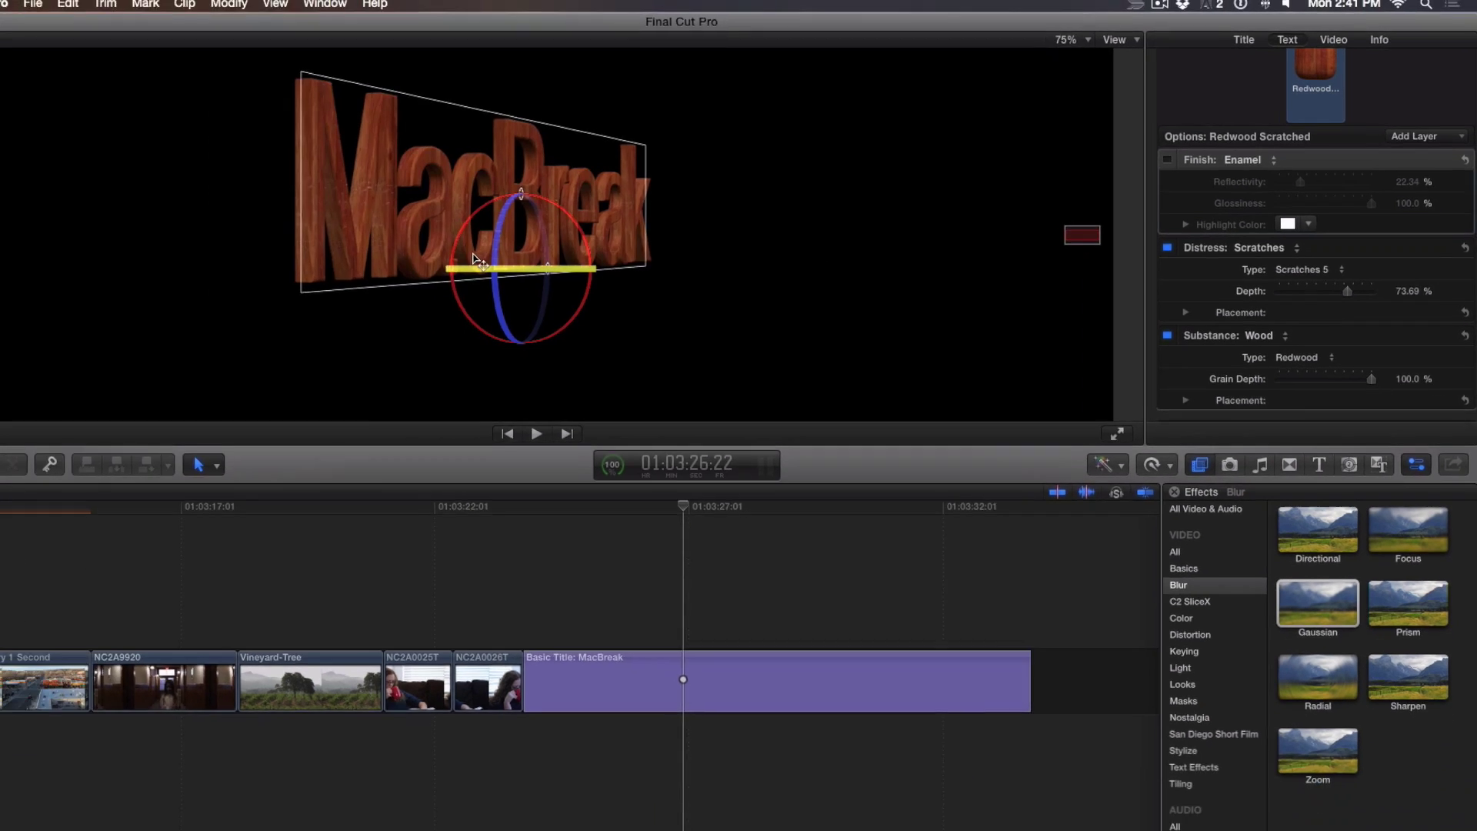
Zoom the viewer to 200% and enable the Enamel finish (22.34% reflectivity, 100% glossiness).
key("super+equal")
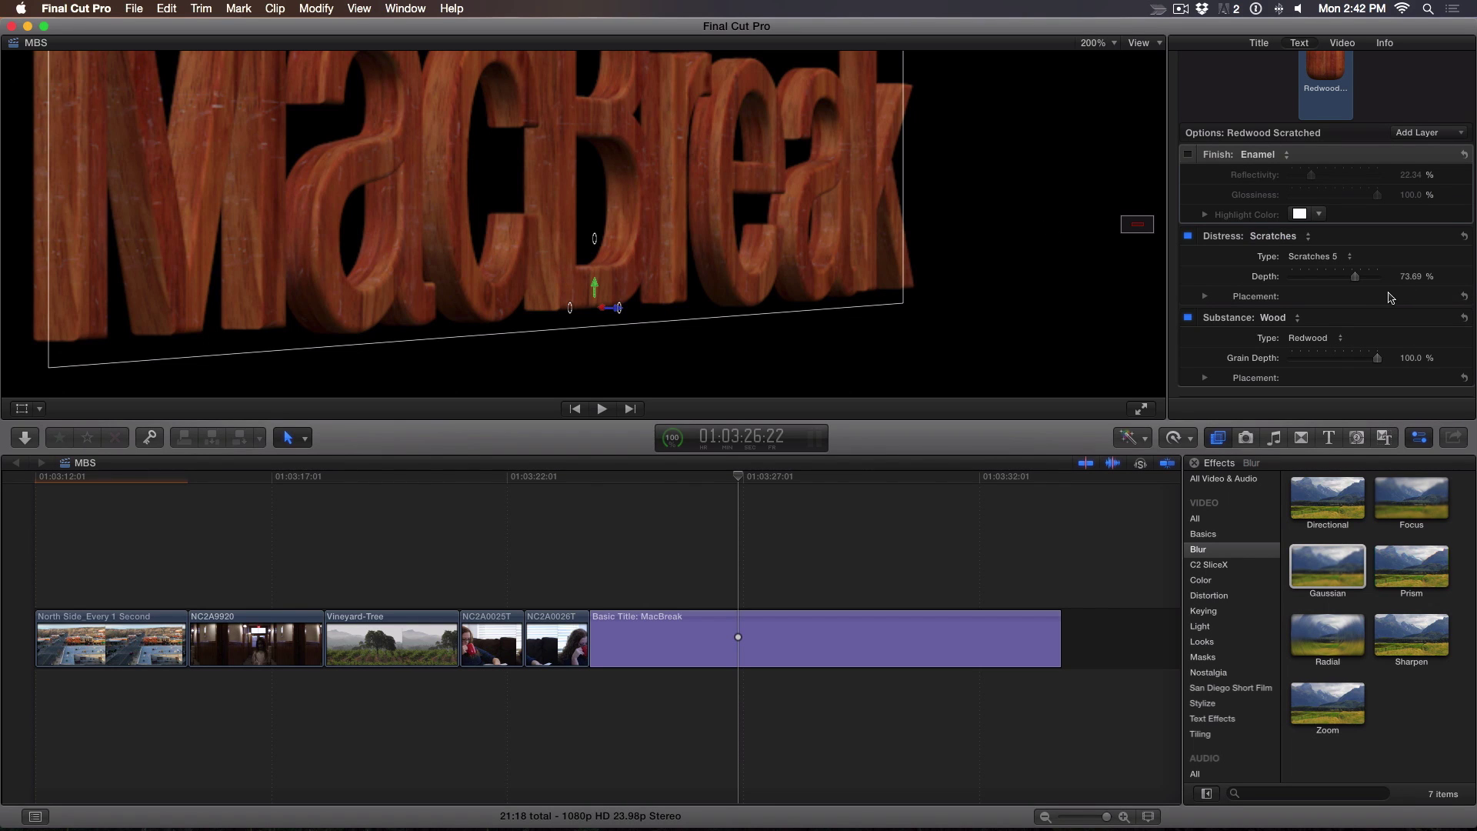
scroll(1391, 297, "down", 3)
scroll(1308, 254, "up", 5)
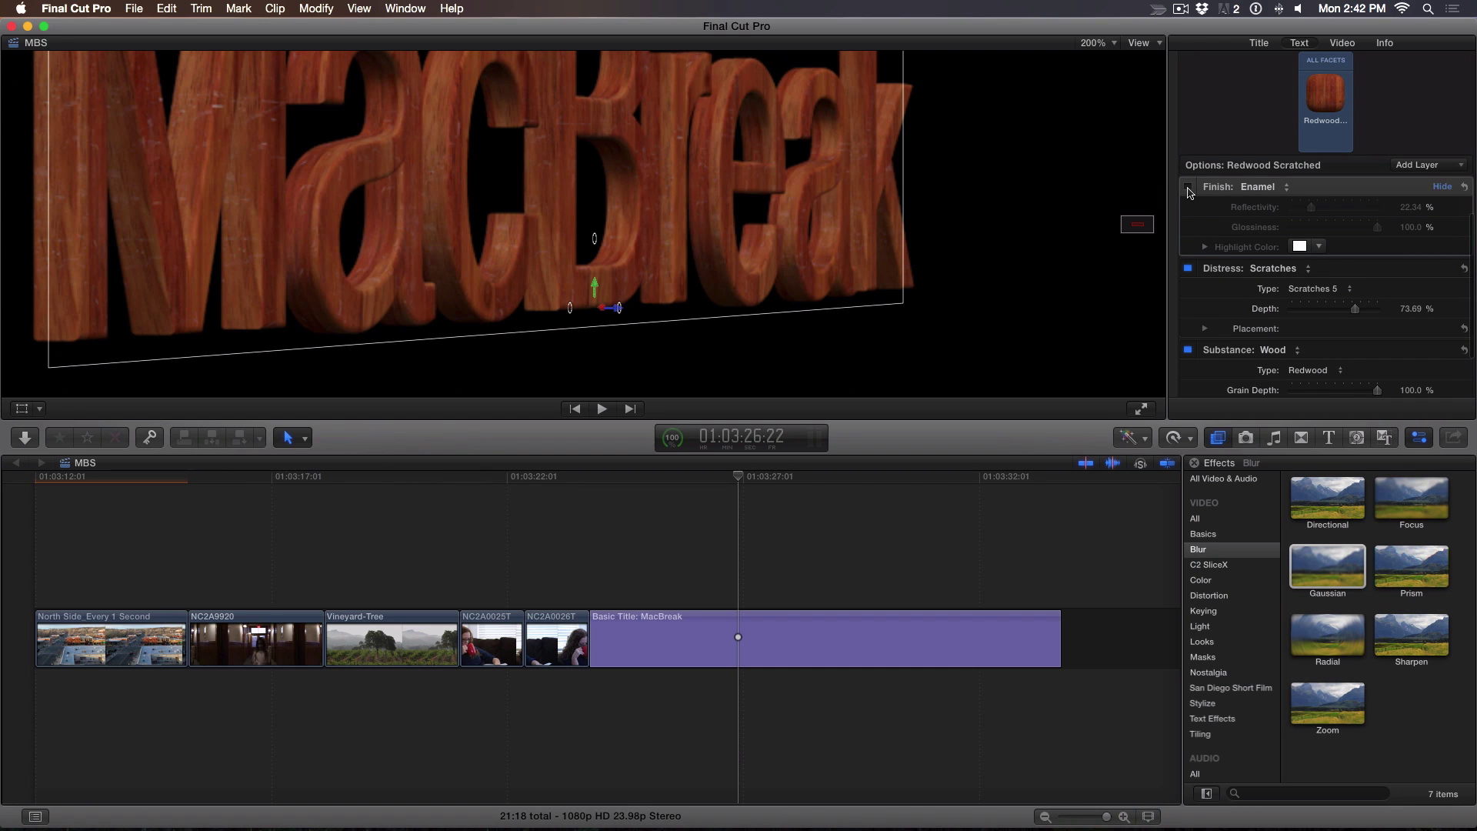
left_click(1189, 188)
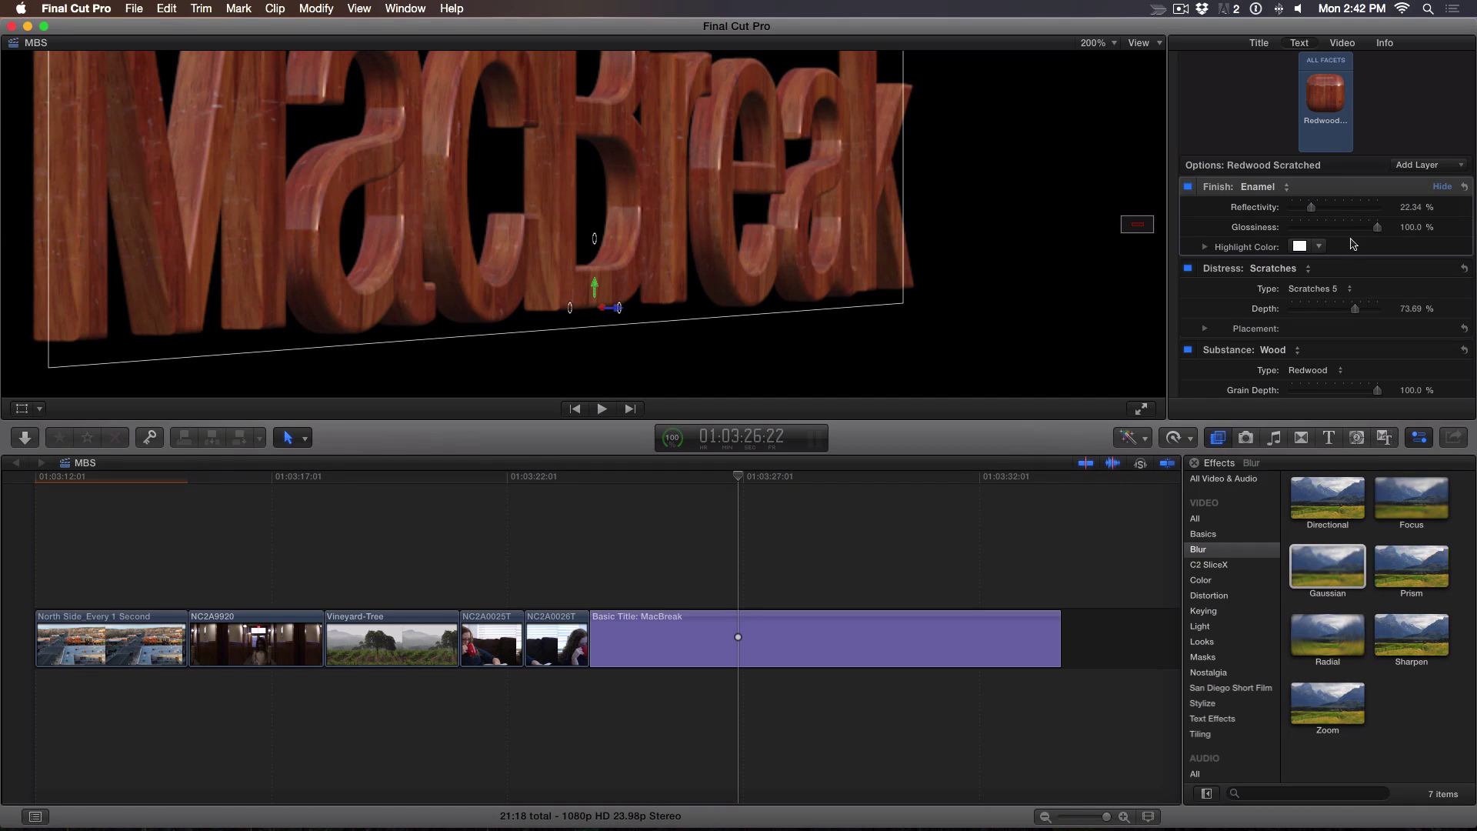
Move the Distress: Scratches layer above Finish: Enamel and fit the whole title in the viewer.
left_click_drag(1343, 266, 1349, 198)
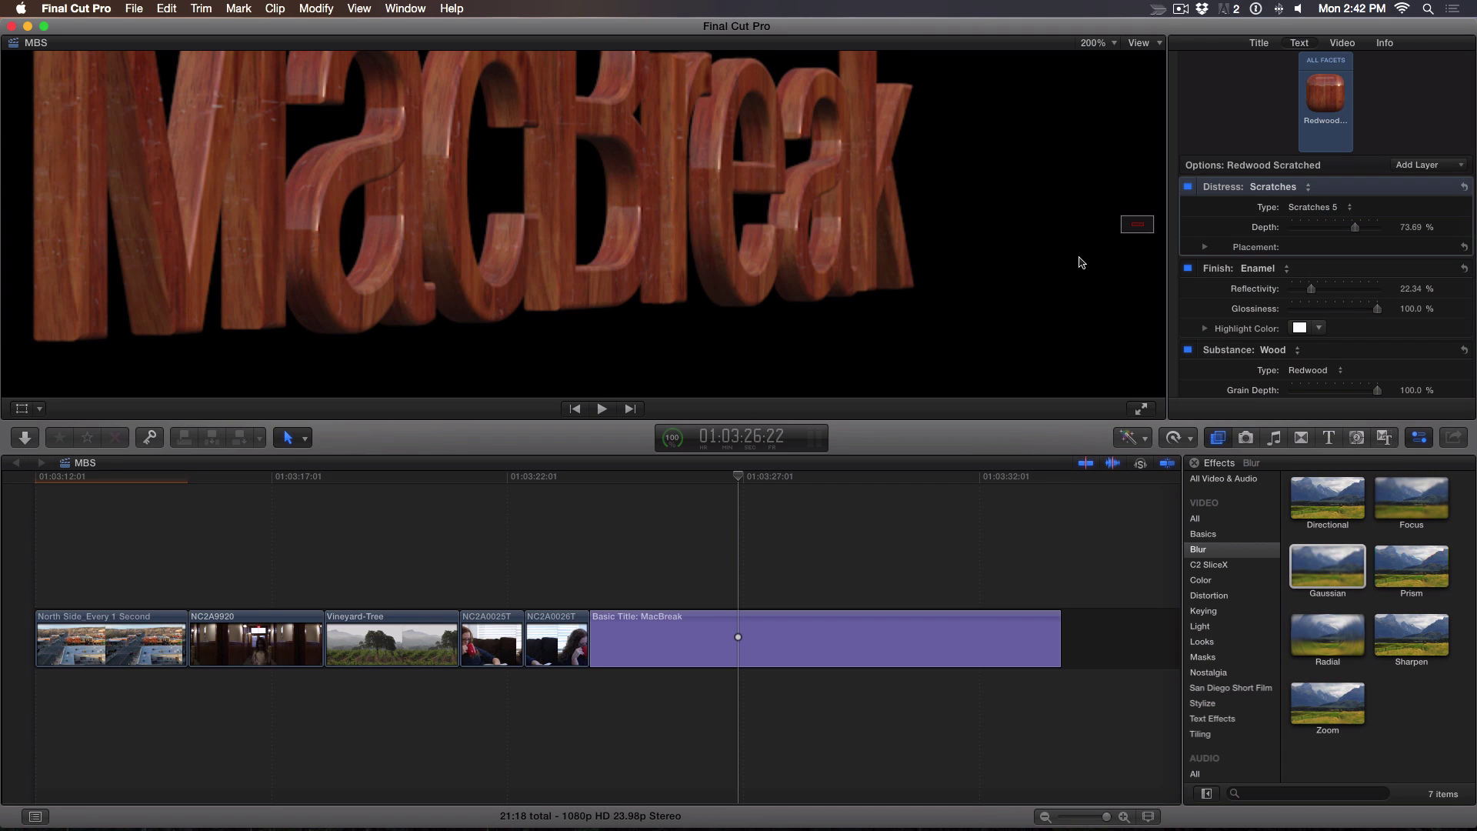
key("shift+z")
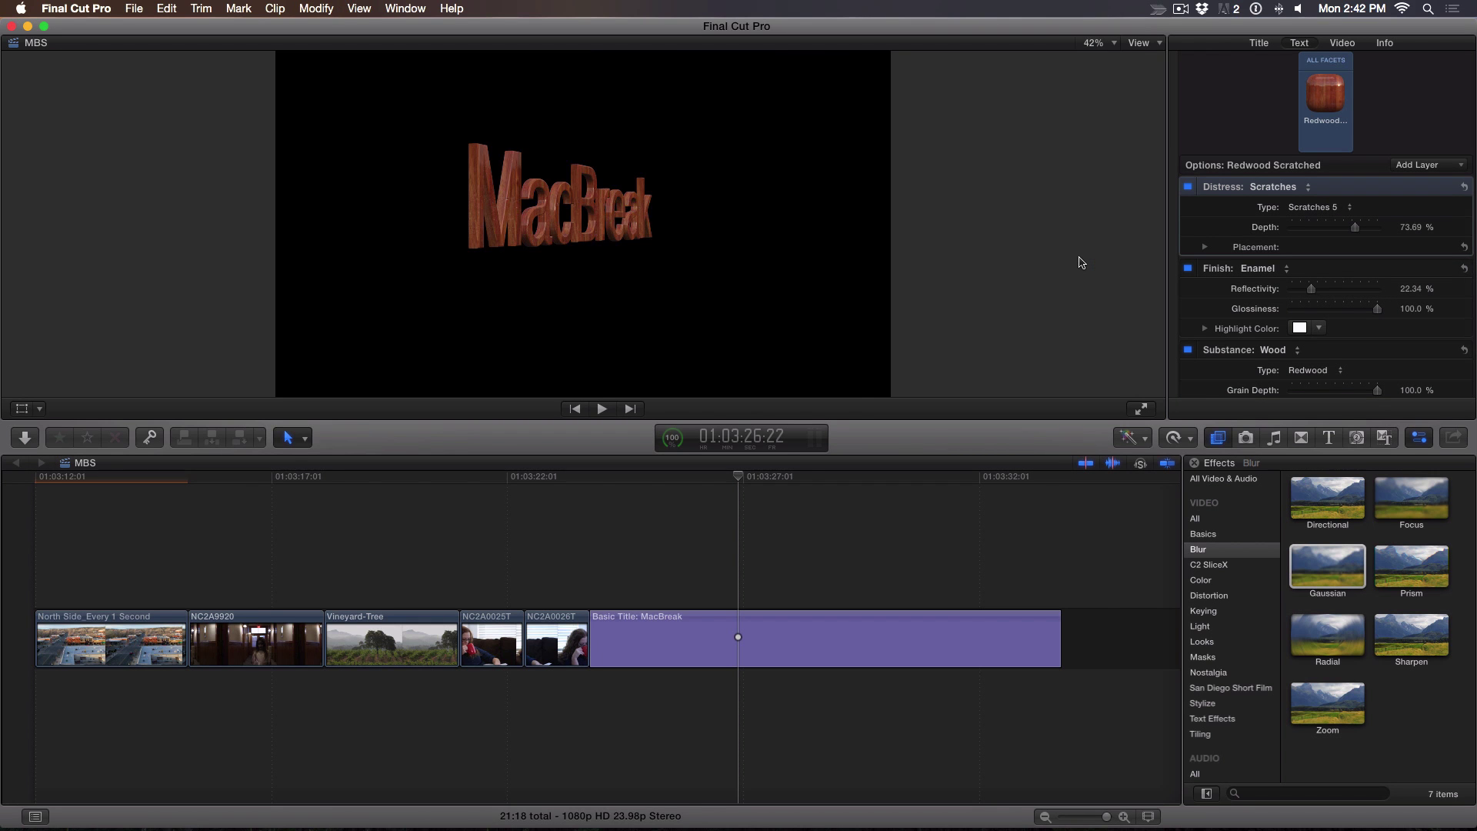